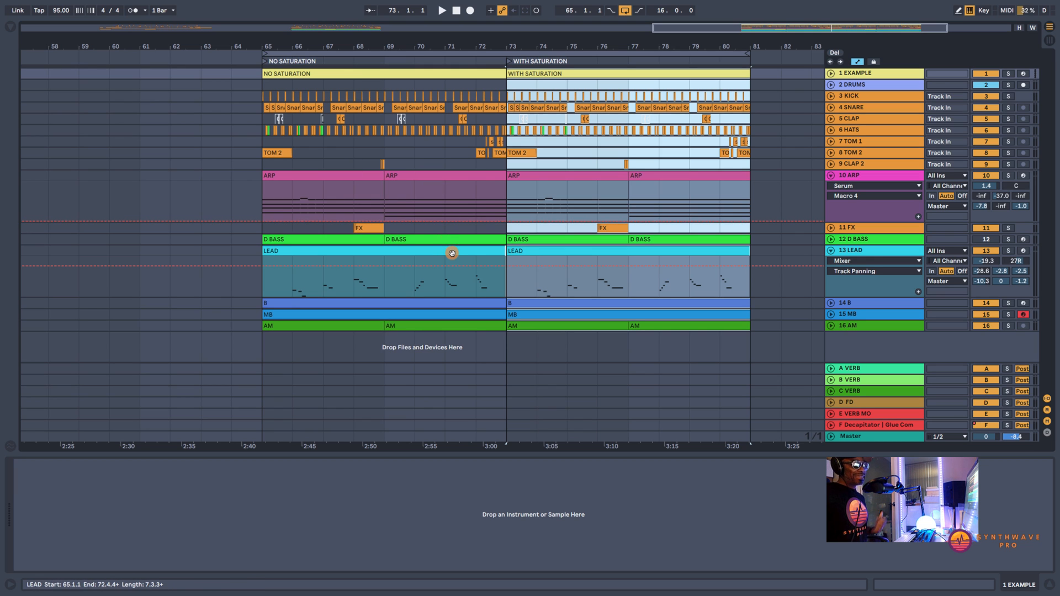
Play the arrangement from the NO SATURATION marker through the WITH SATURATION section and stop playback.
left_click(265, 61)
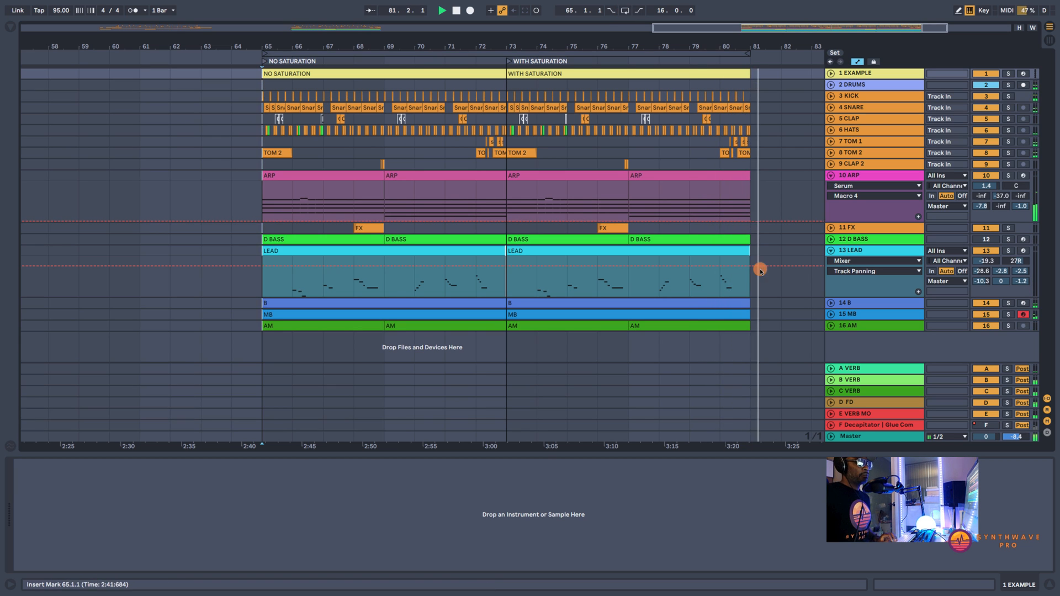
left_click(855, 74)
key("ctrl+l")
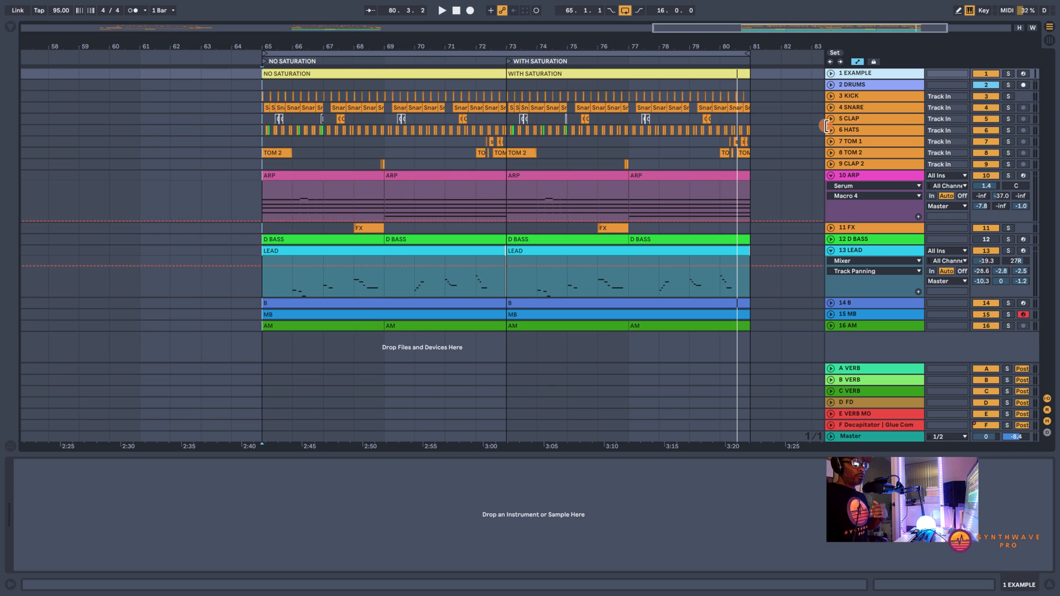
Solo the ARP track and add a Serum Macro 4 automation point at bar 71, at about 79.1 %.
left_click(896, 175)
left_click(1008, 176)
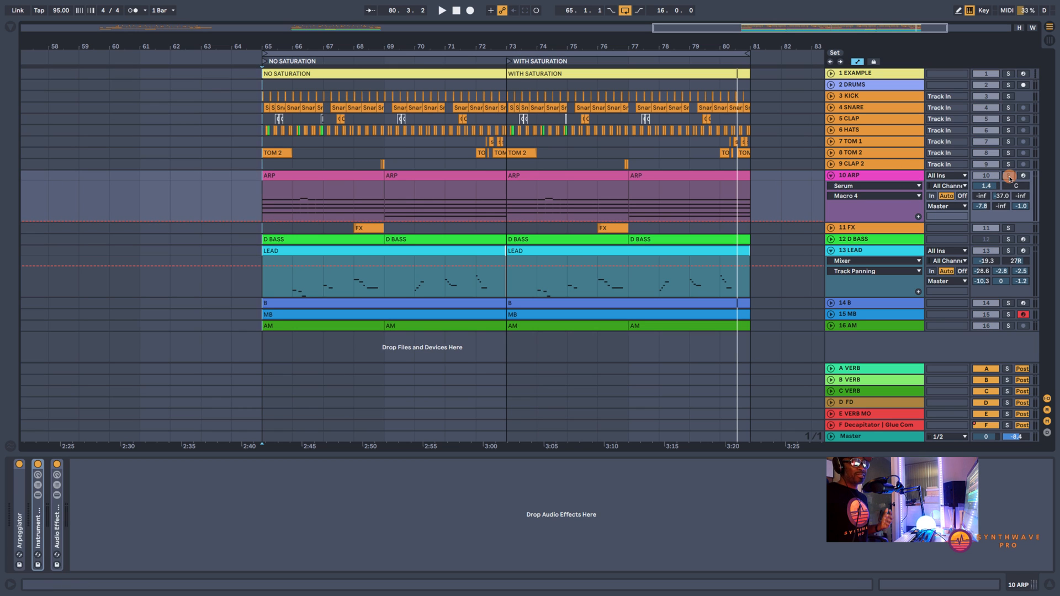
double_click(442, 189)
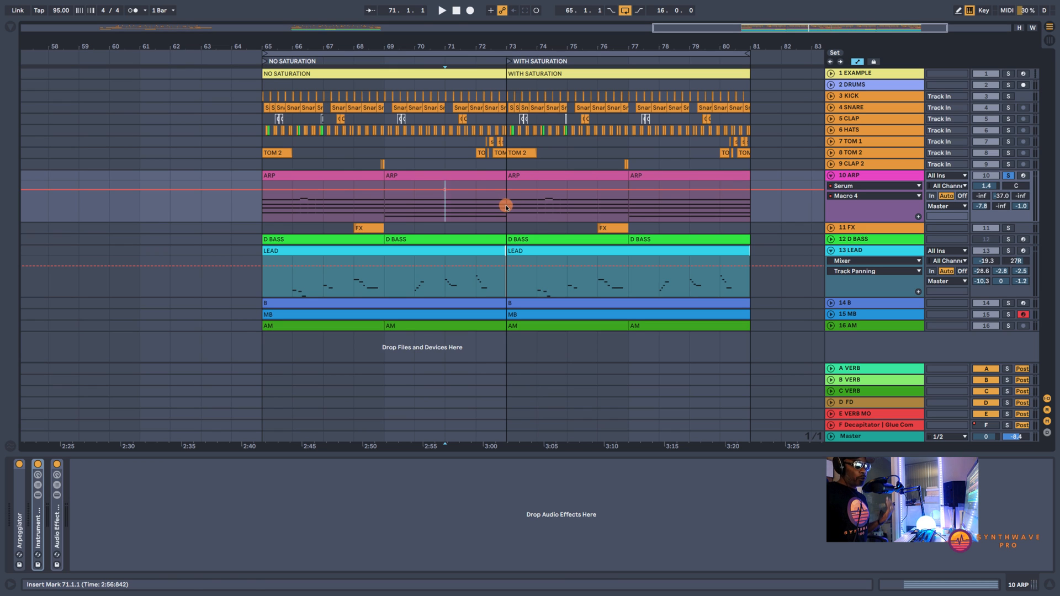
Highlight the ARP part across bars 73 to 81 and play the soloed track from bar 71 into the WITH SATURATION section.
left_click_drag(507, 206, 739, 210)
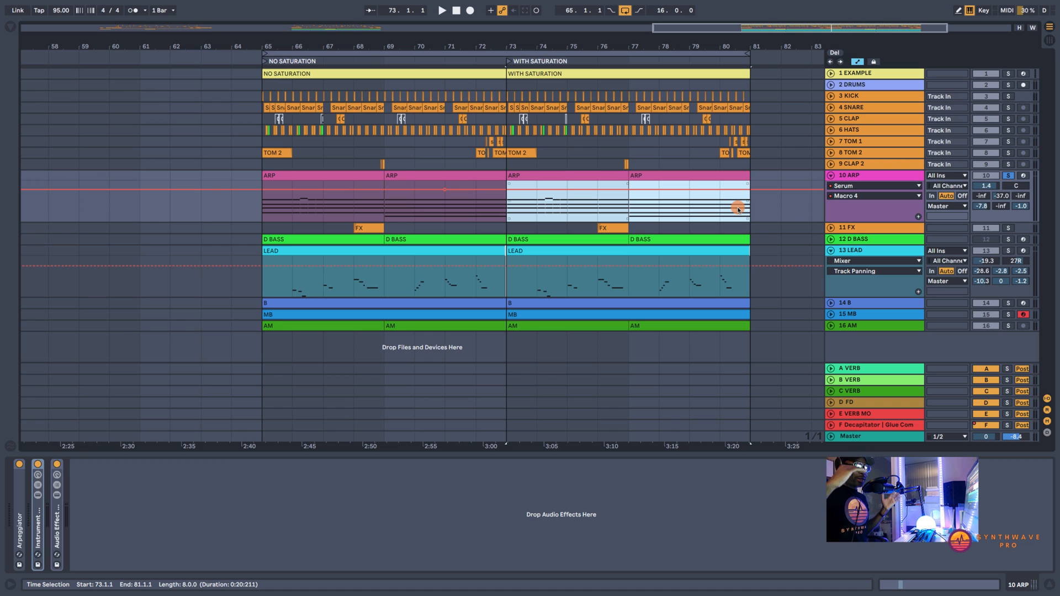
left_click(443, 209)
key("space")
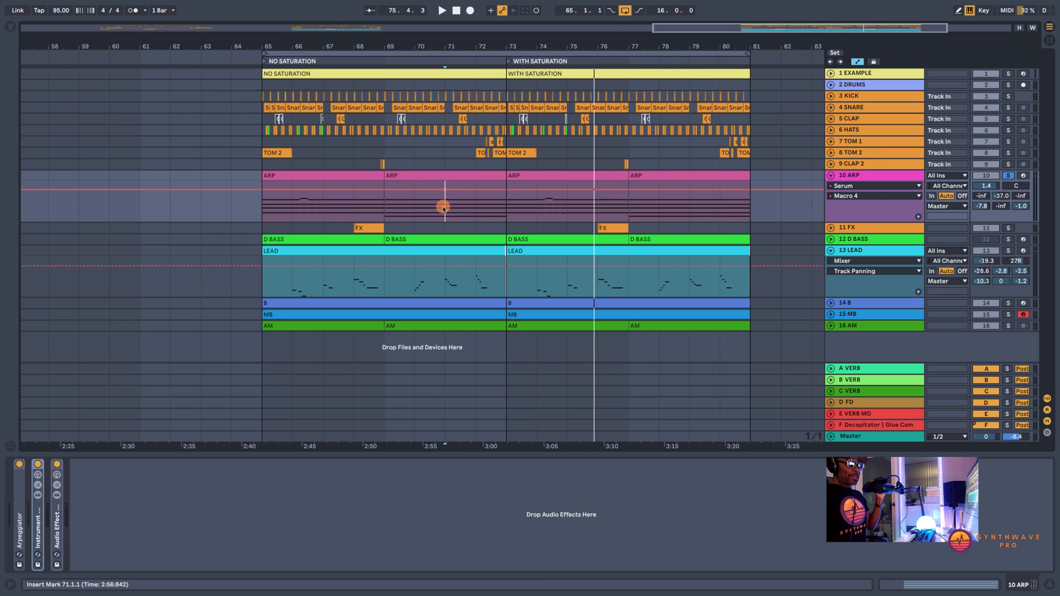
Highlight ARP bars 73 to 77 and replay the soloed track from bar 71 to compare it without and with saturation.
left_click_drag(506, 205, 624, 200)
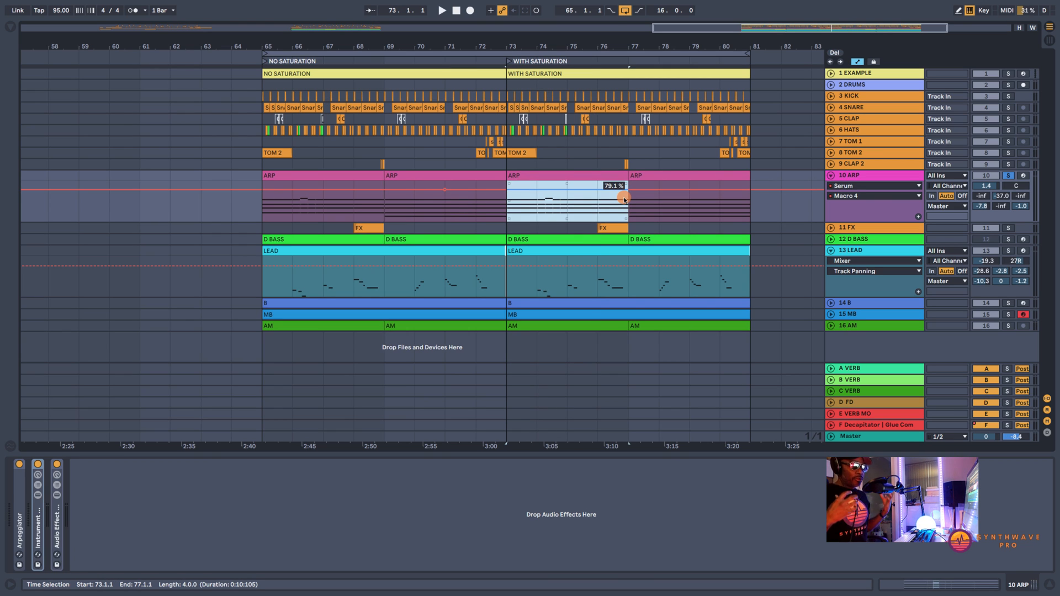
left_click(444, 205)
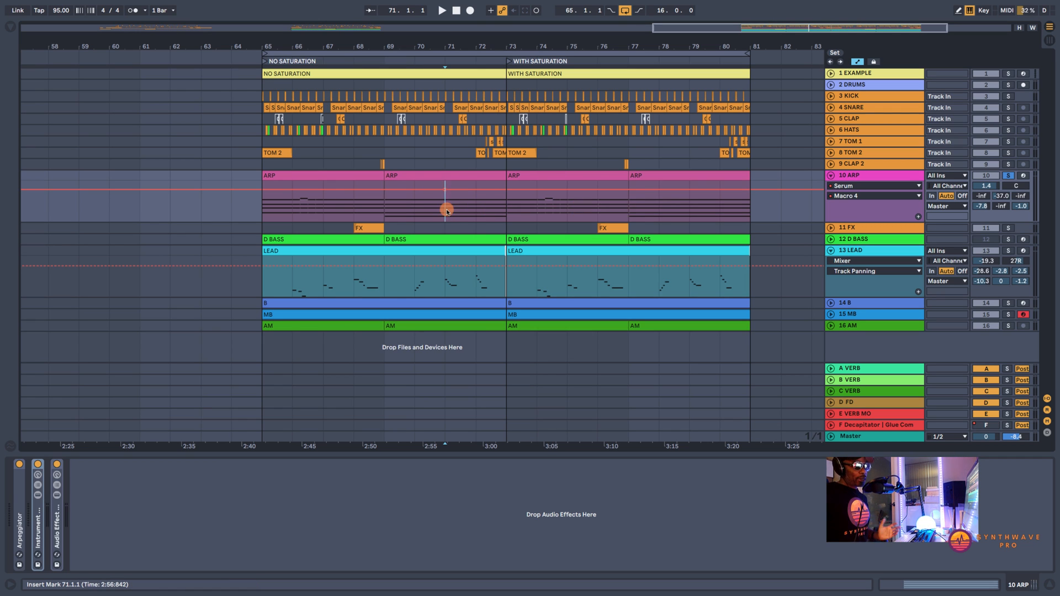
key("space")
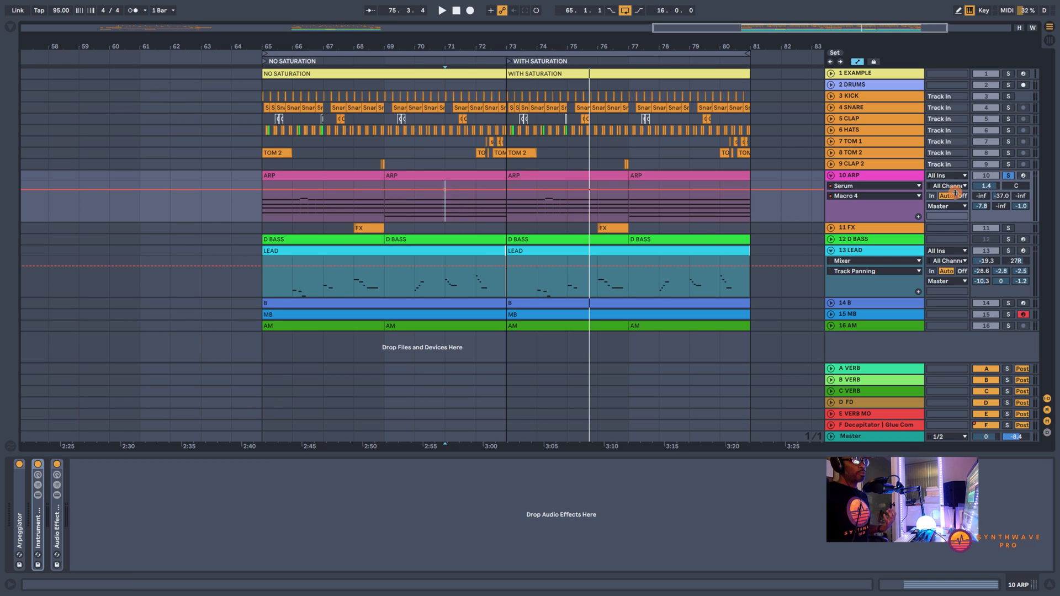
Show the devices of the F Decapitator return, solo the return and play it from the WITH SATURATION marker.
left_click(877, 427)
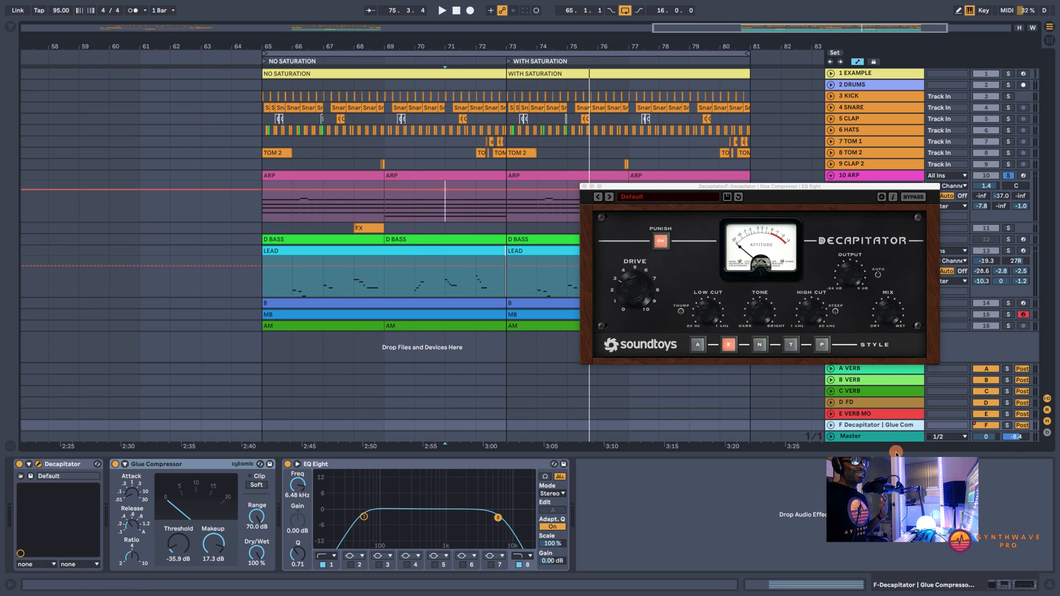
left_click(1008, 425)
left_click(886, 425)
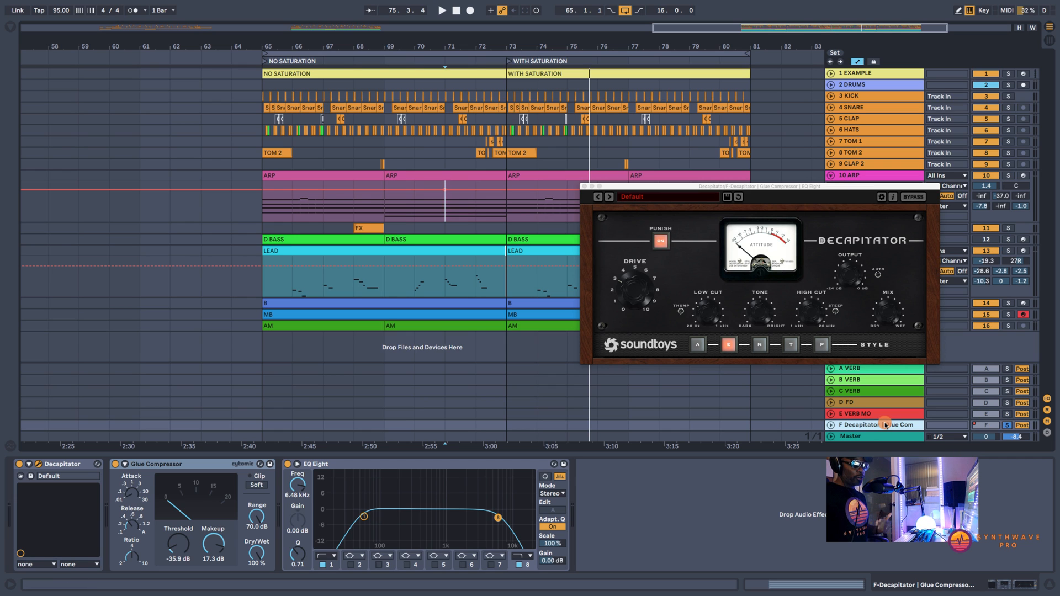
left_click(502, 62)
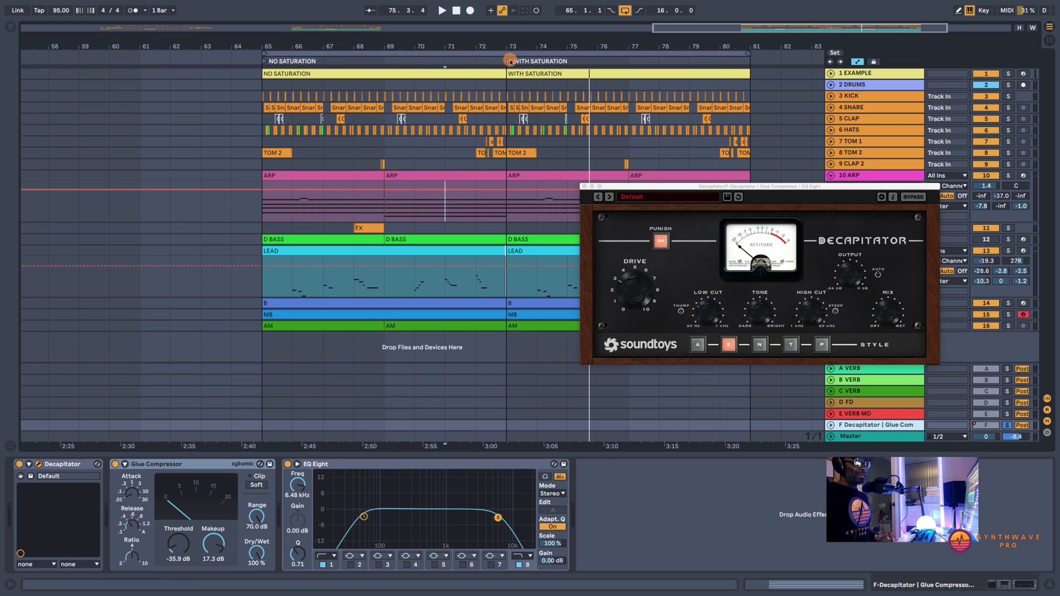
left_click(510, 61)
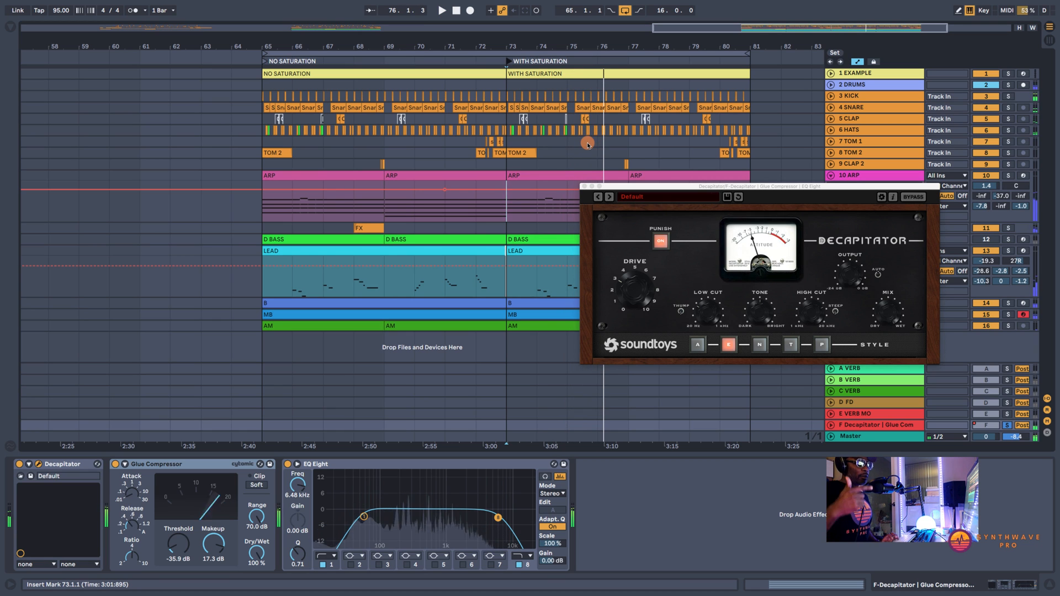
key("space")
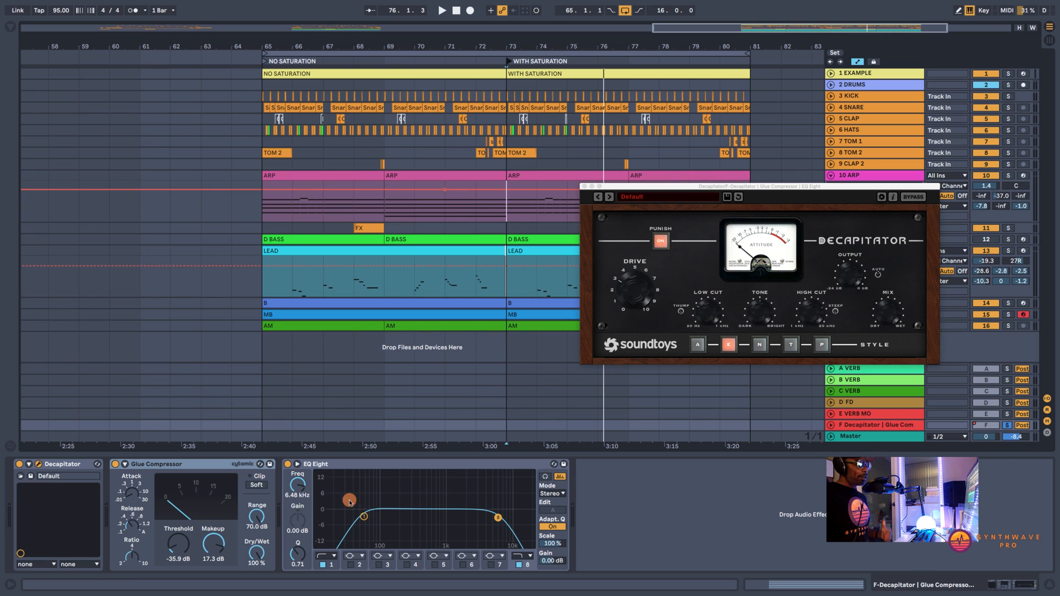
Inspect the EQ Eight's low-cut band and the Glue Compressor on the F Decapitator return.
left_click(343, 468)
left_click(373, 521)
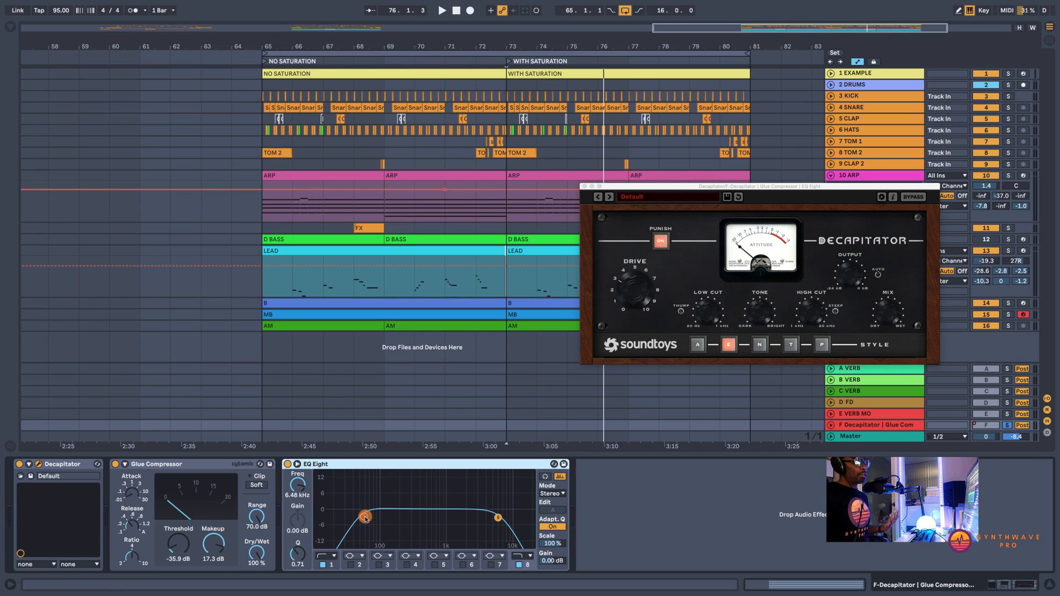
left_click_drag(366, 520, 364, 518)
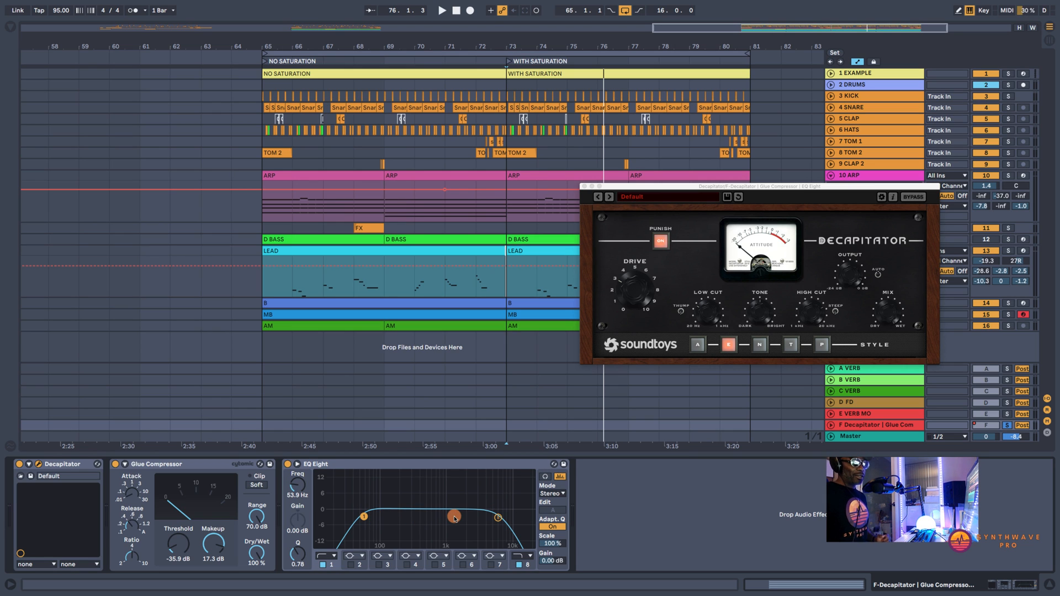
left_click(161, 465)
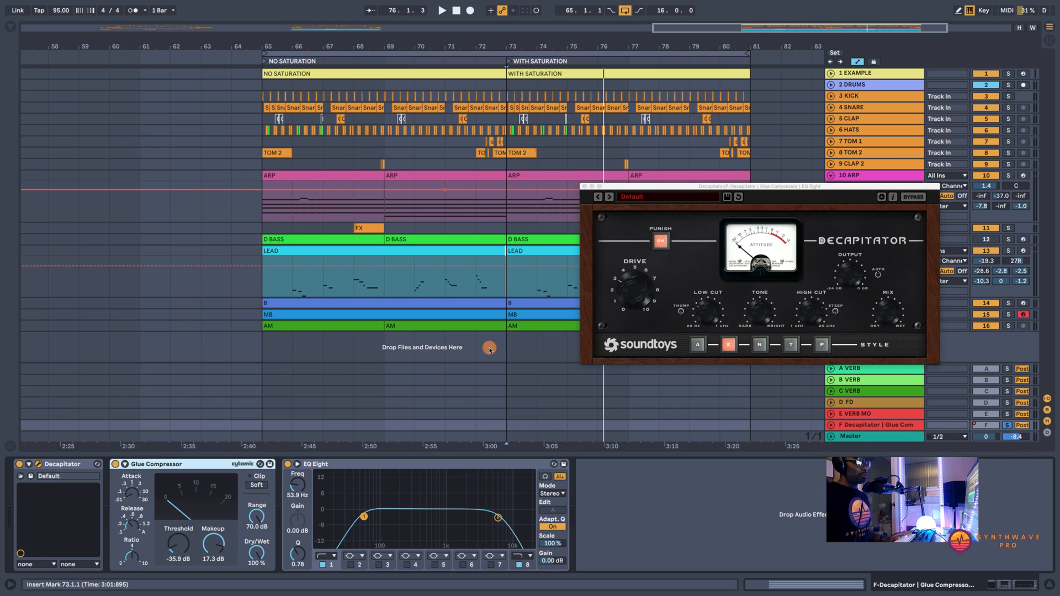
Replay the soloed Decapitator return from the WITH SATURATION marker and unsolo it.
left_click(509, 61)
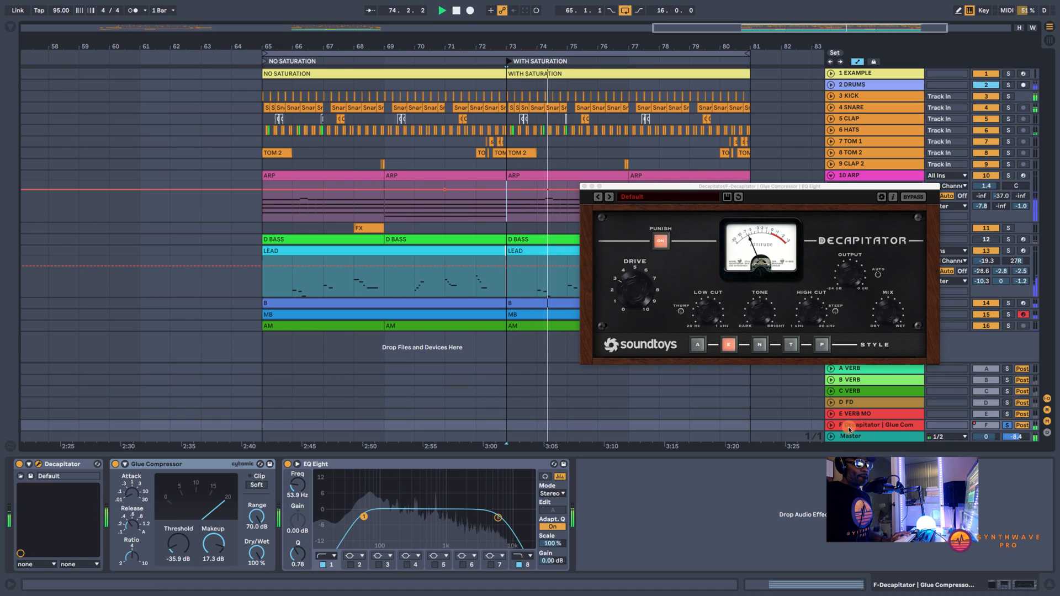
left_click(1006, 427)
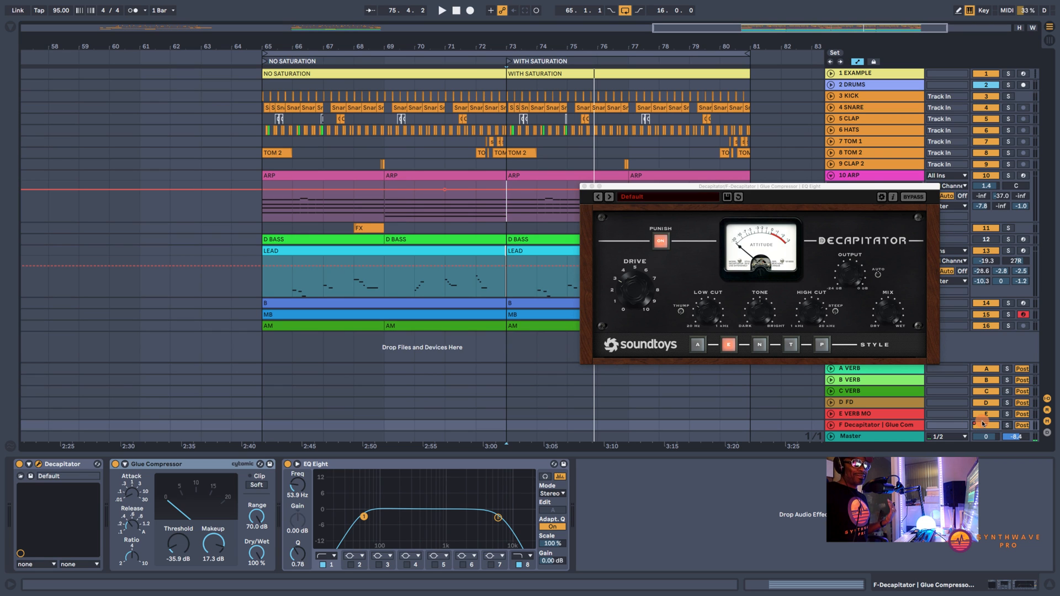
Play the full mix from bar 71 while comparing the F Decapitator return off and on, and leave it switched on.
left_click(986, 426)
left_click(515, 412)
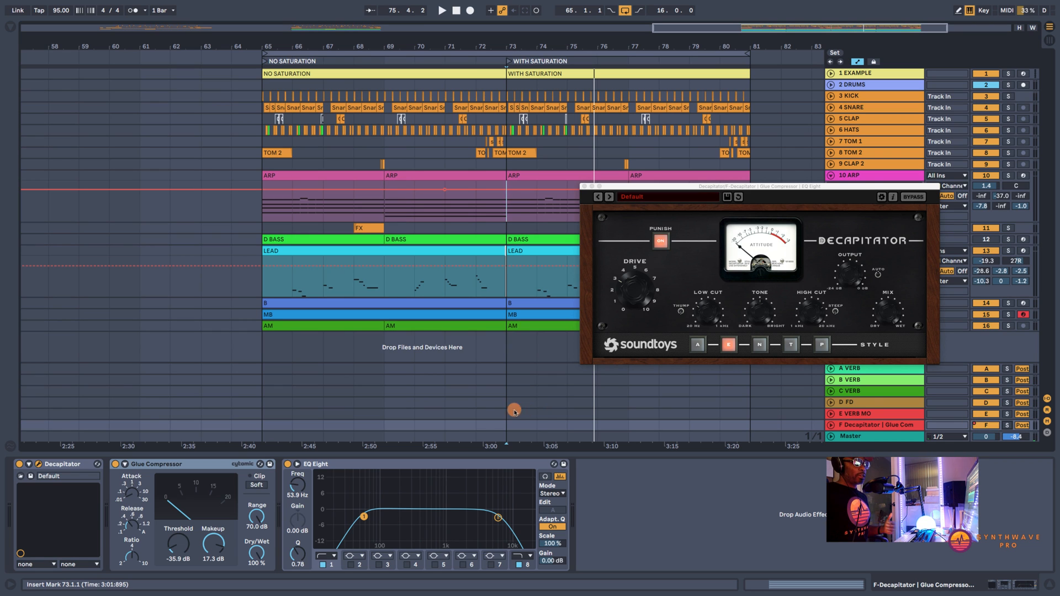
left_click(447, 424)
key("space")
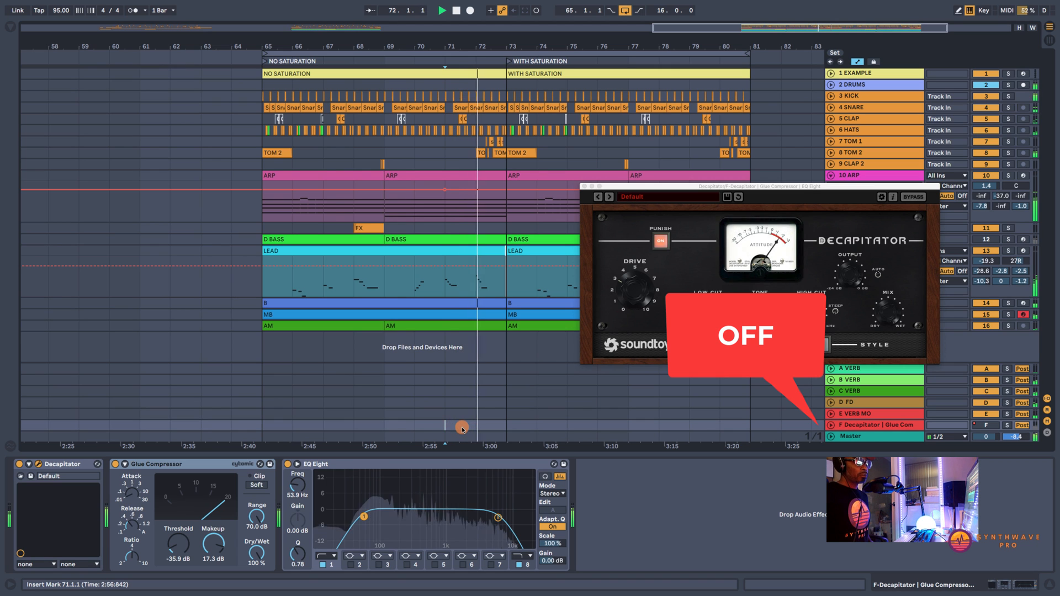
left_click(988, 429)
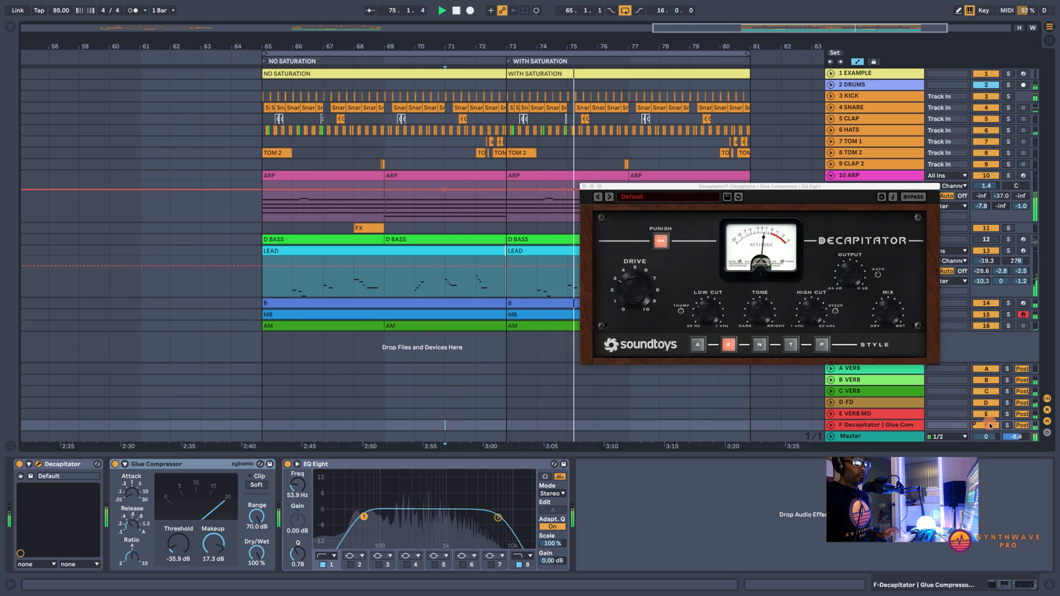
left_click(991, 425)
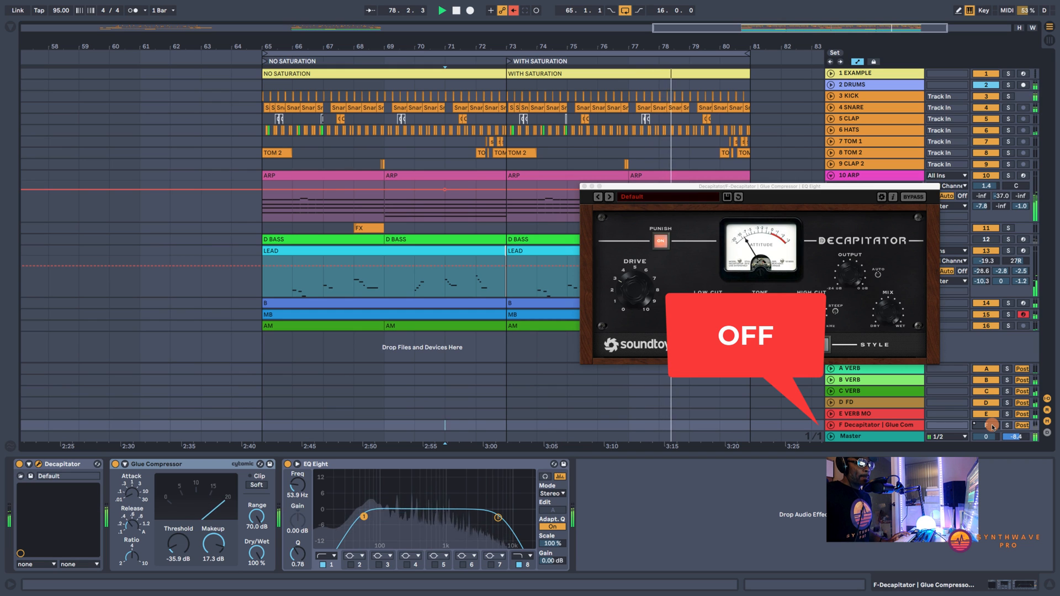
left_click(991, 426)
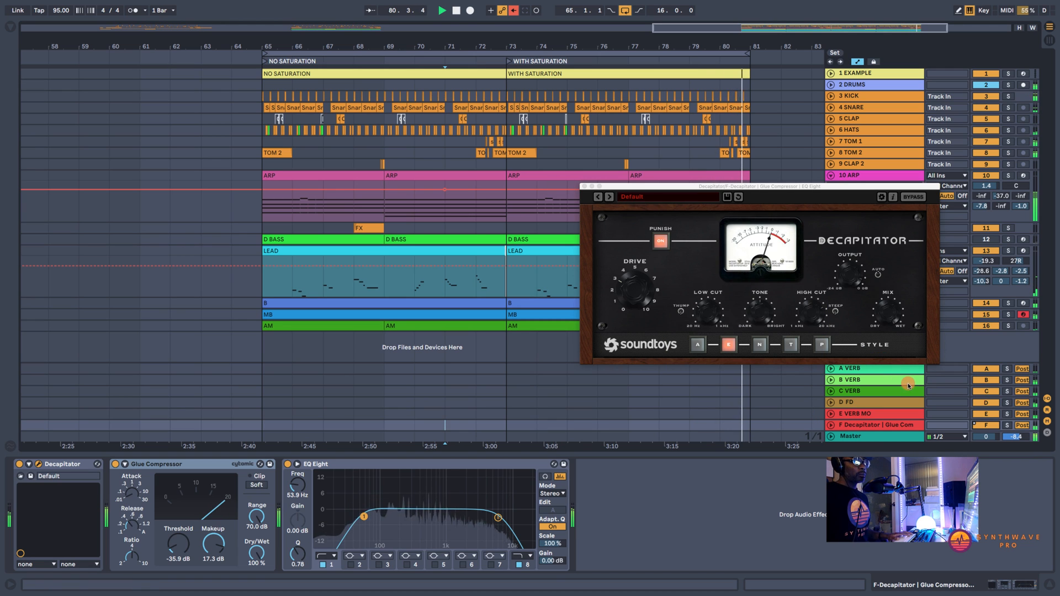
key("space")
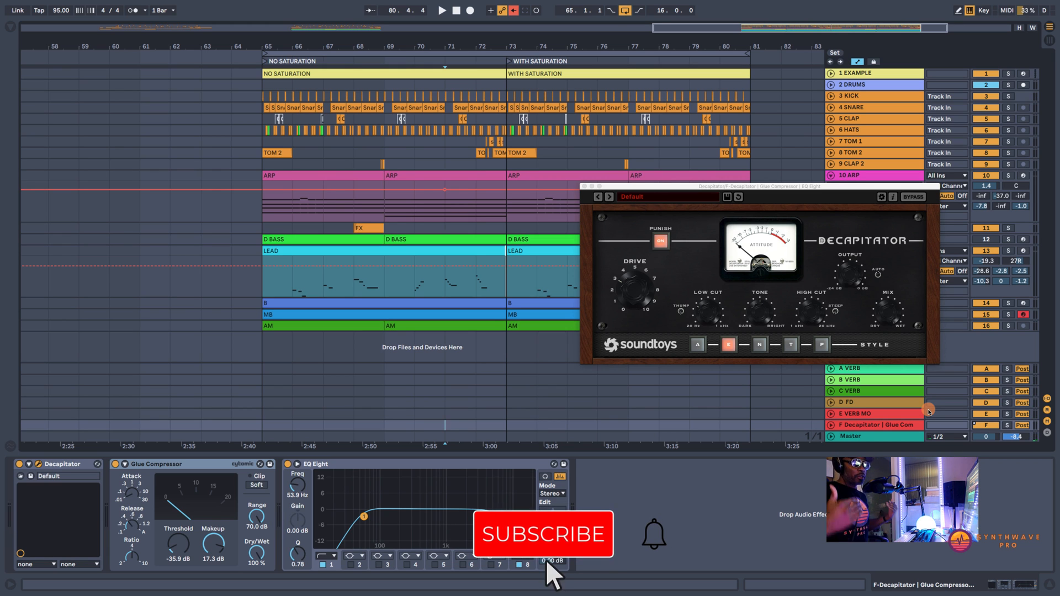
Show the E VERB MO return's devices, open its ValhallaVintageVerb window and select the Overdrive.
left_click(881, 415)
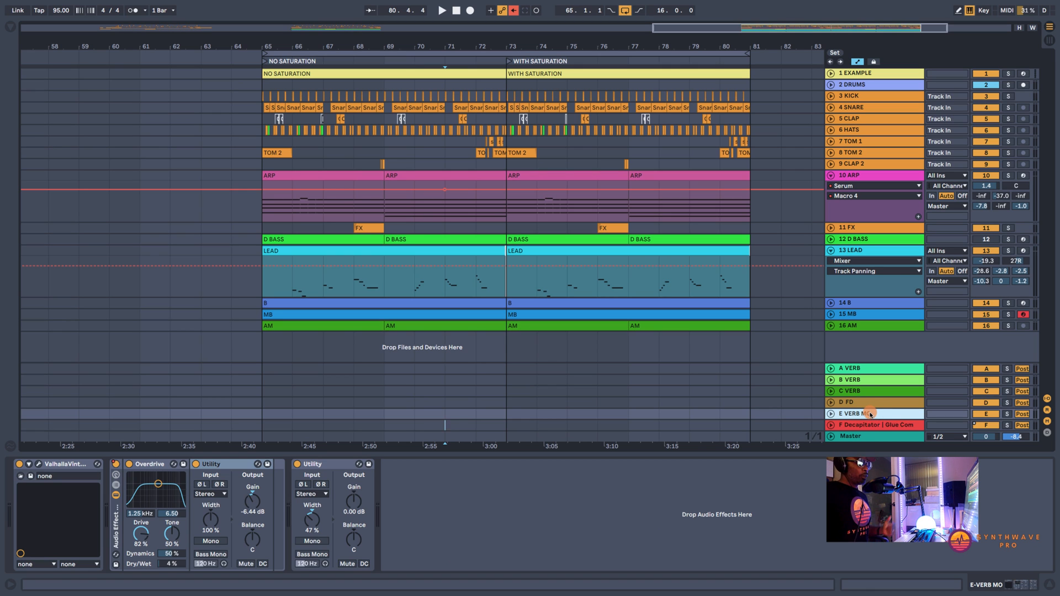
left_click(38, 465)
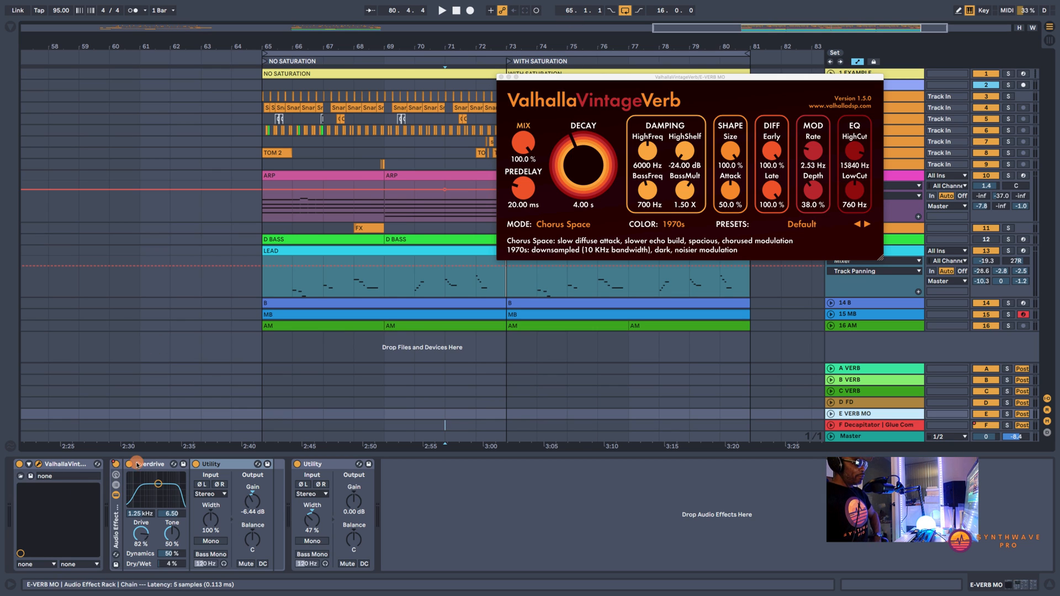
left_click(148, 467)
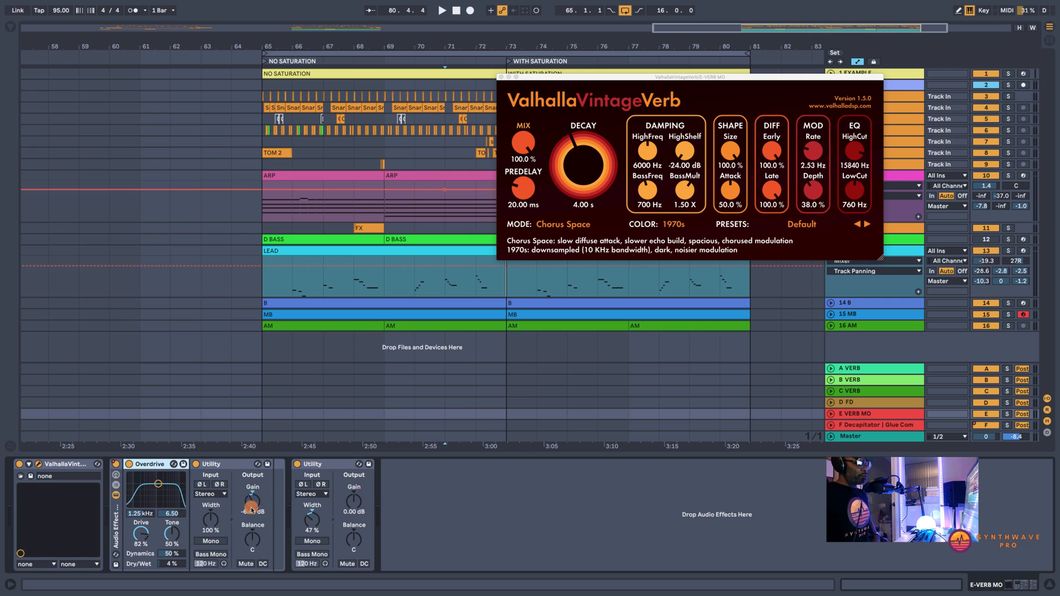
Solo the E VERB MO return, place the playback start at bar 73 and close the ValhallaVintageVerb window.
left_click(1008, 414)
left_click(514, 60)
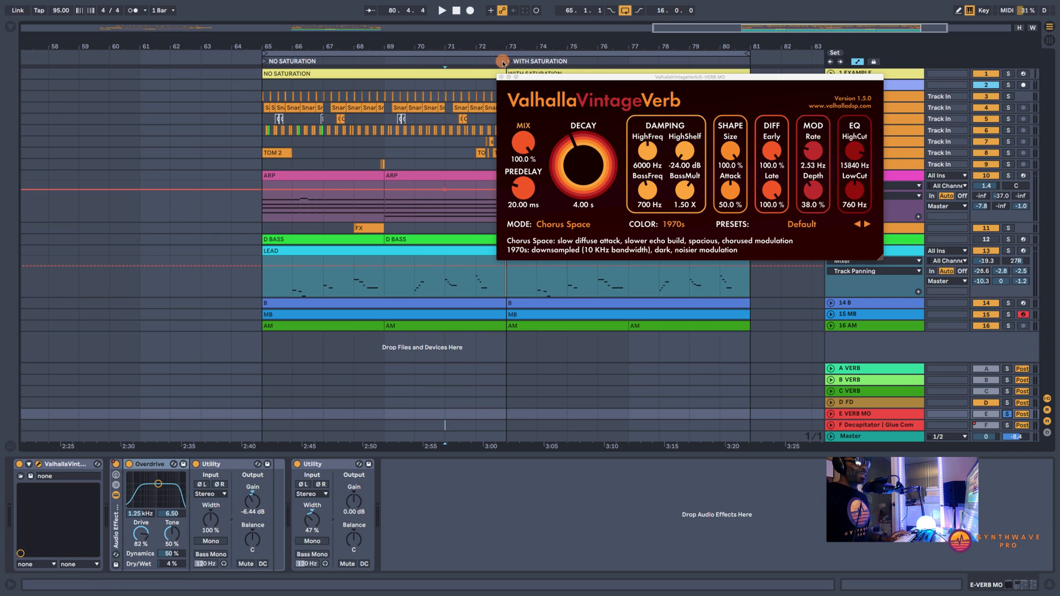
left_click(536, 352)
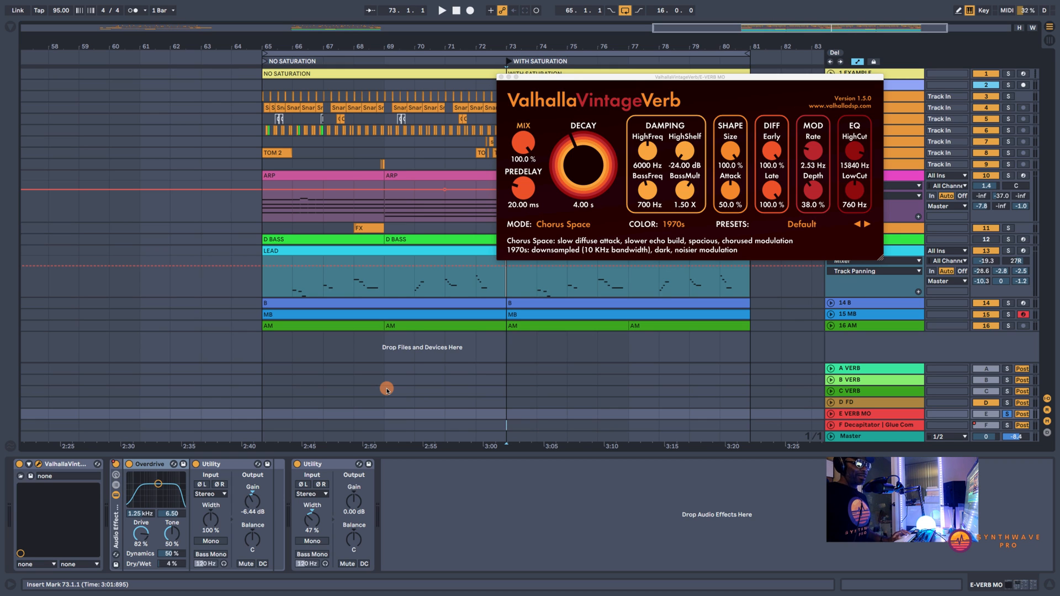
left_click(501, 77)
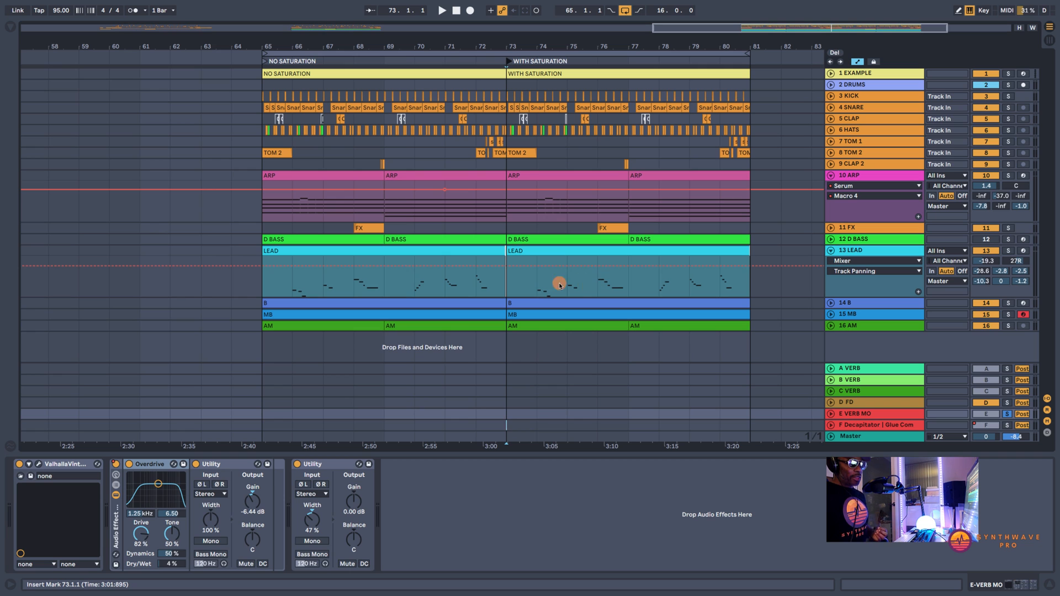
Highlight the LEAD notes in bars 75 to 77 and show the E VERB MO return's devices again.
left_click_drag(577, 282, 622, 283)
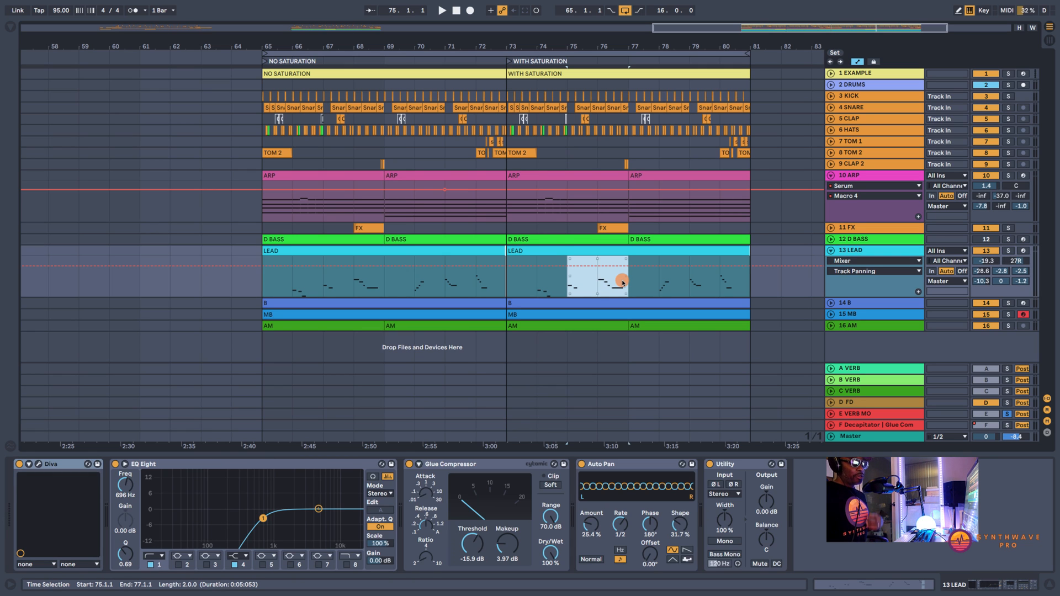
left_click(856, 415)
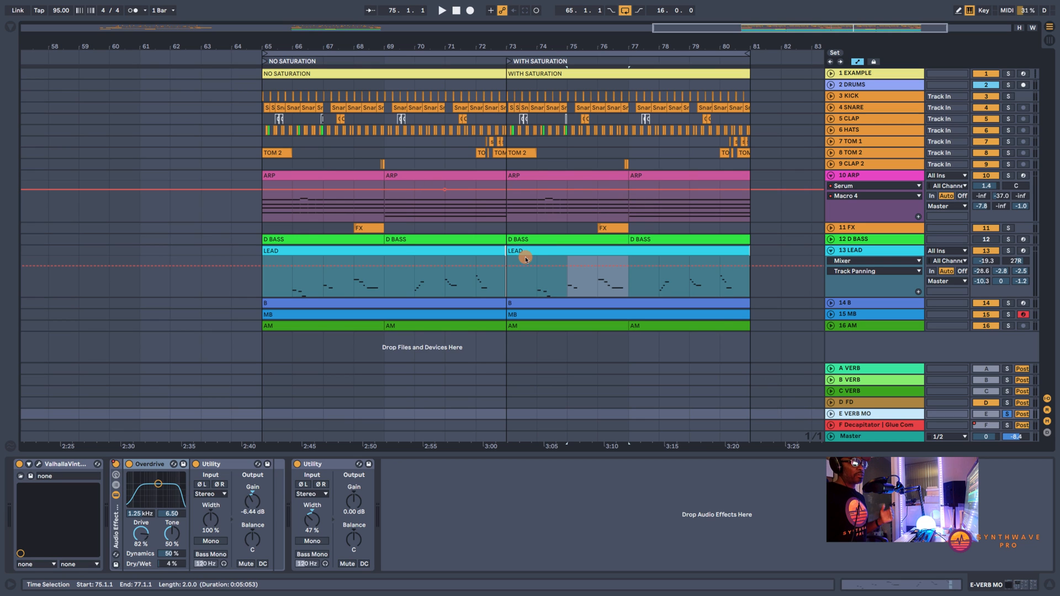
Set an eight-bar loop starting at bar 73, play the soloed reverb return, and select bar 76 of the LEAD part.
left_click_drag(270, 53, 506, 53)
key("space")
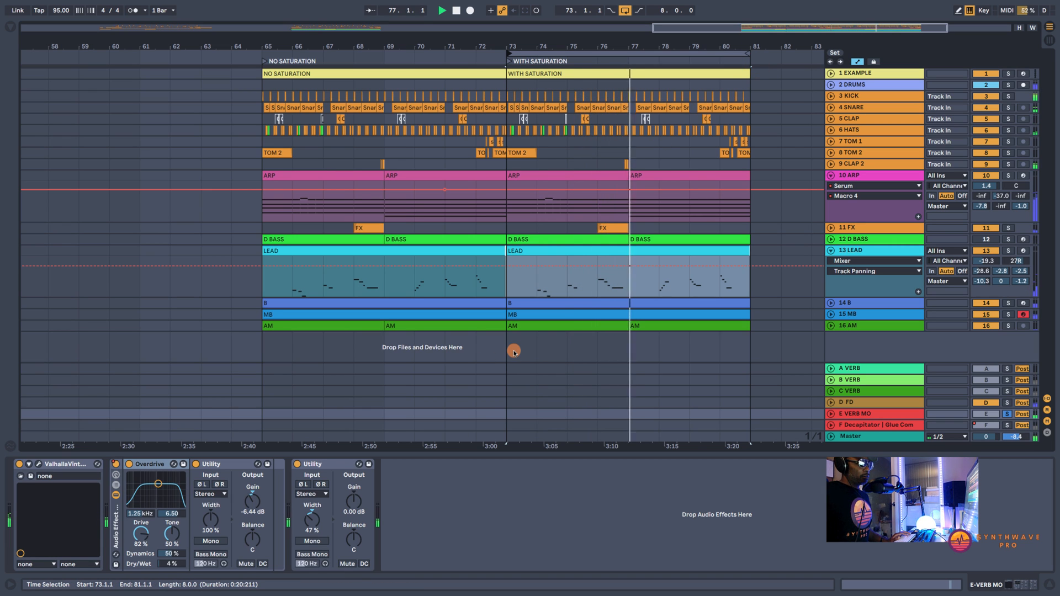
left_click_drag(597, 286, 625, 287)
key("space")
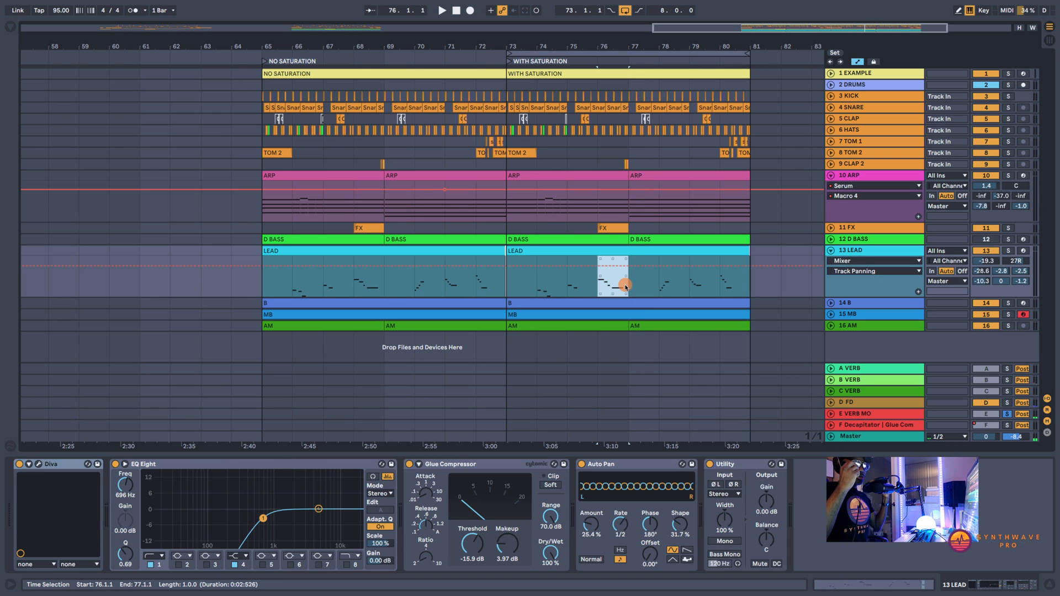
Move the playback start to bar 74, play the soloed E VERB MO return and switch its Overdrive rack off.
left_click(534, 278)
left_click(853, 415)
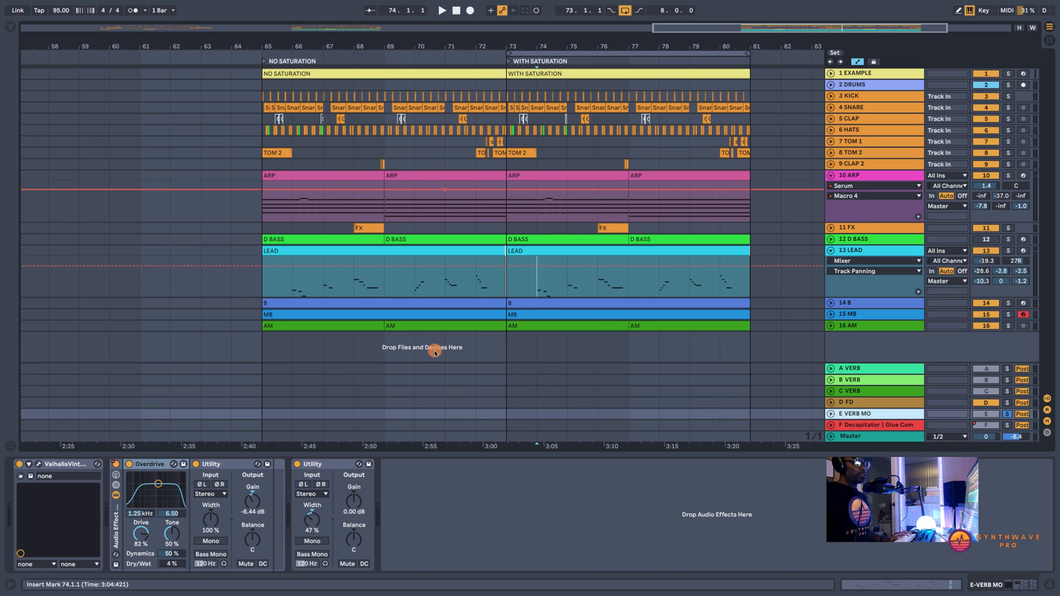
key("space")
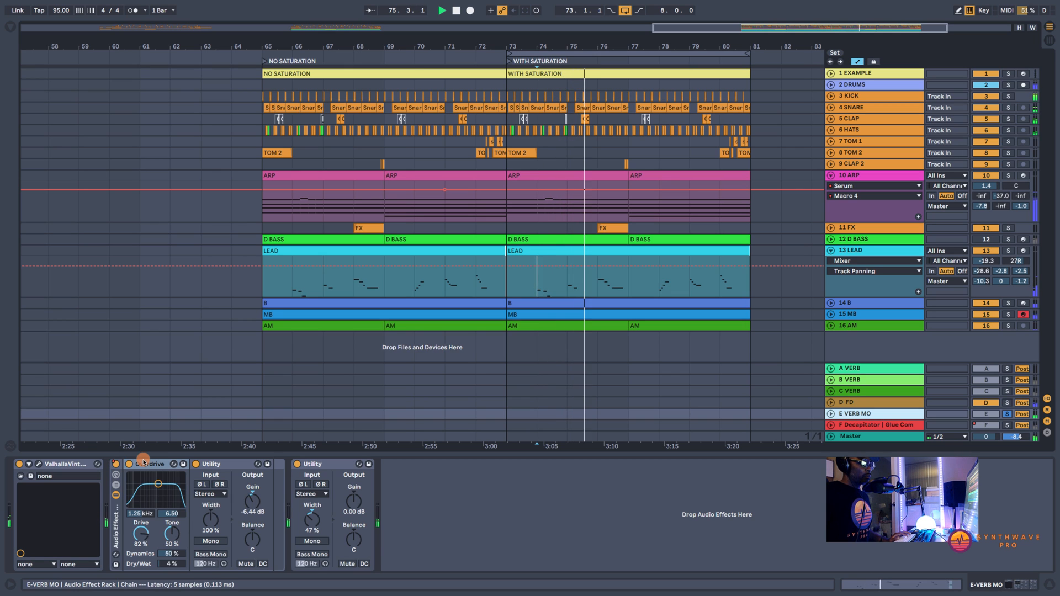
left_click(115, 465)
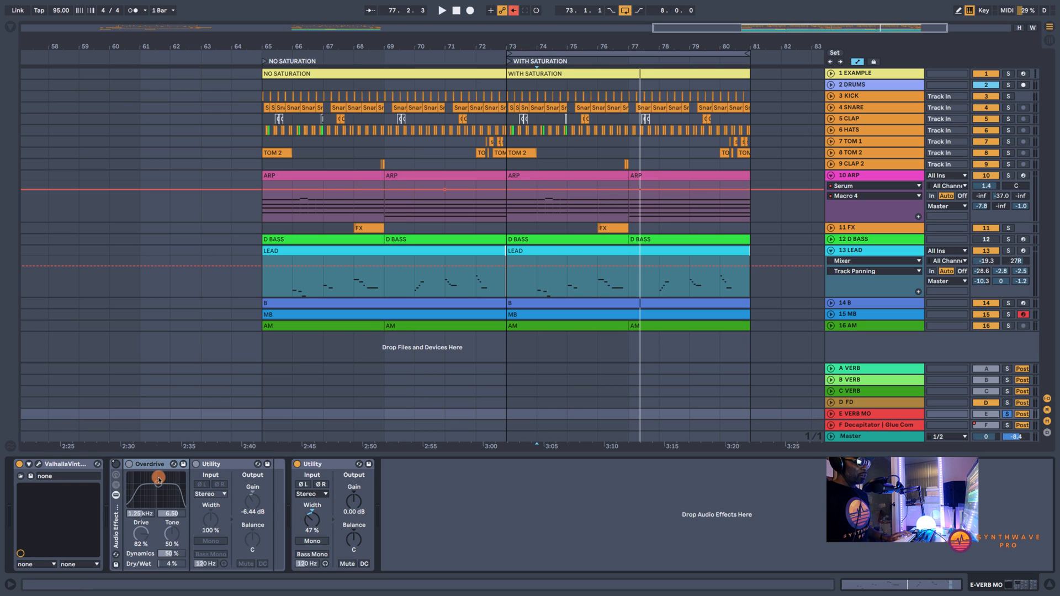
Switch the Overdrive rack back on and audition the soloed reverb return with the rack on and off.
left_click(116, 465)
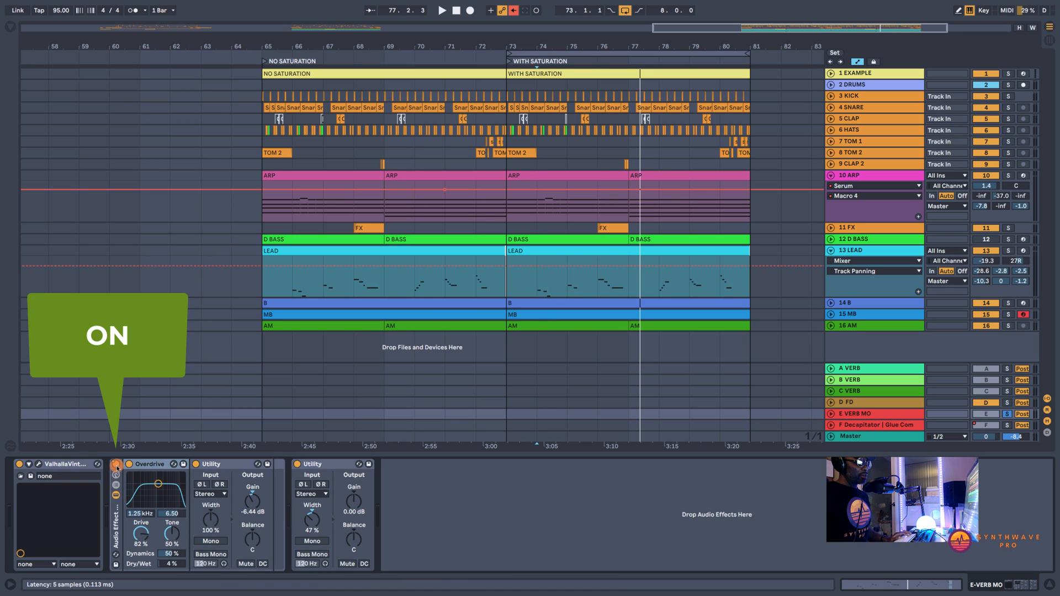
key("space")
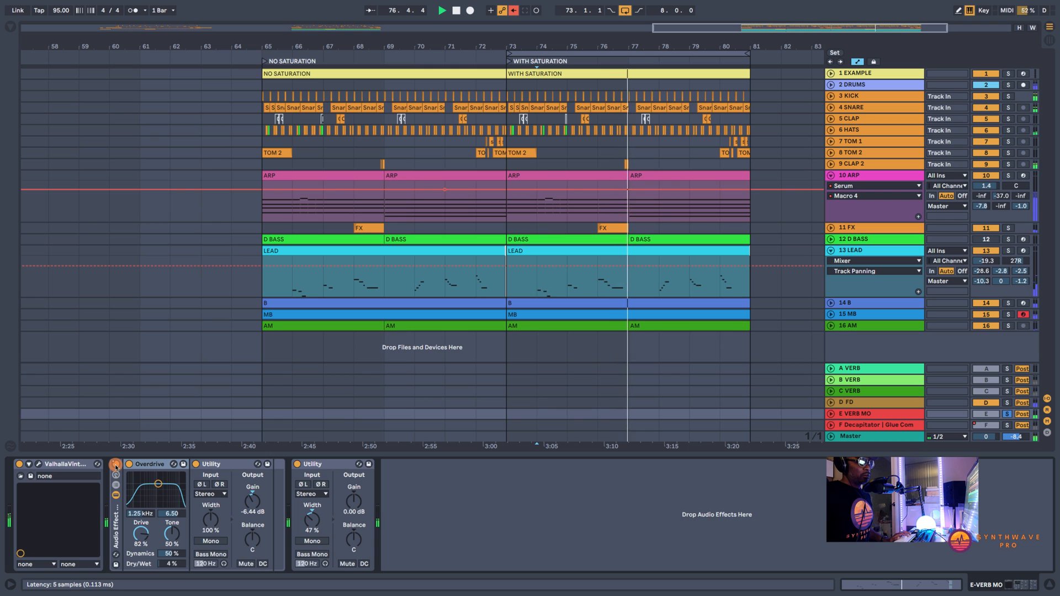
left_click(116, 466)
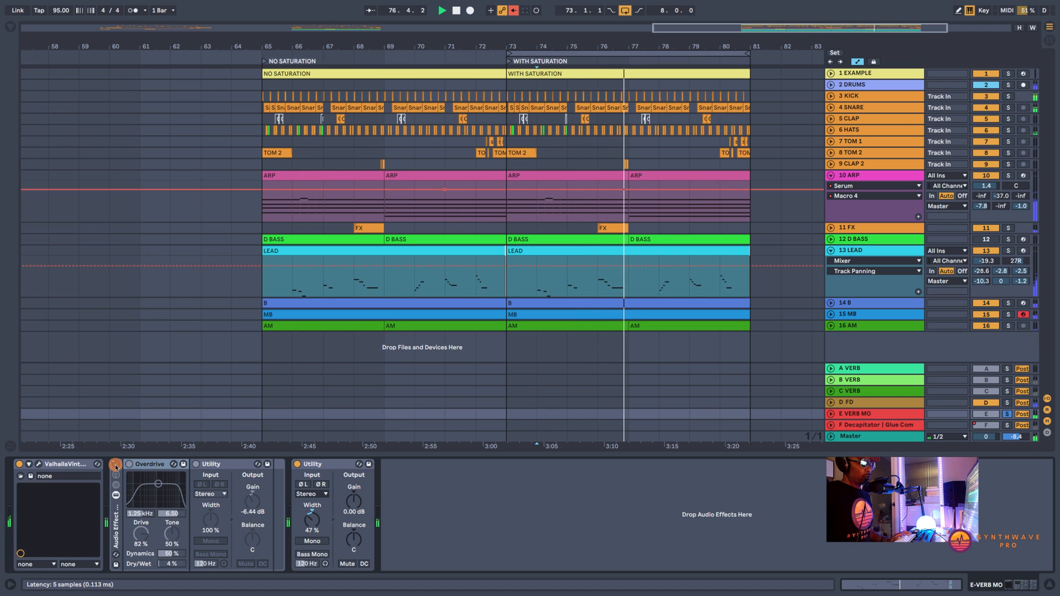
left_click(116, 466)
key("space")
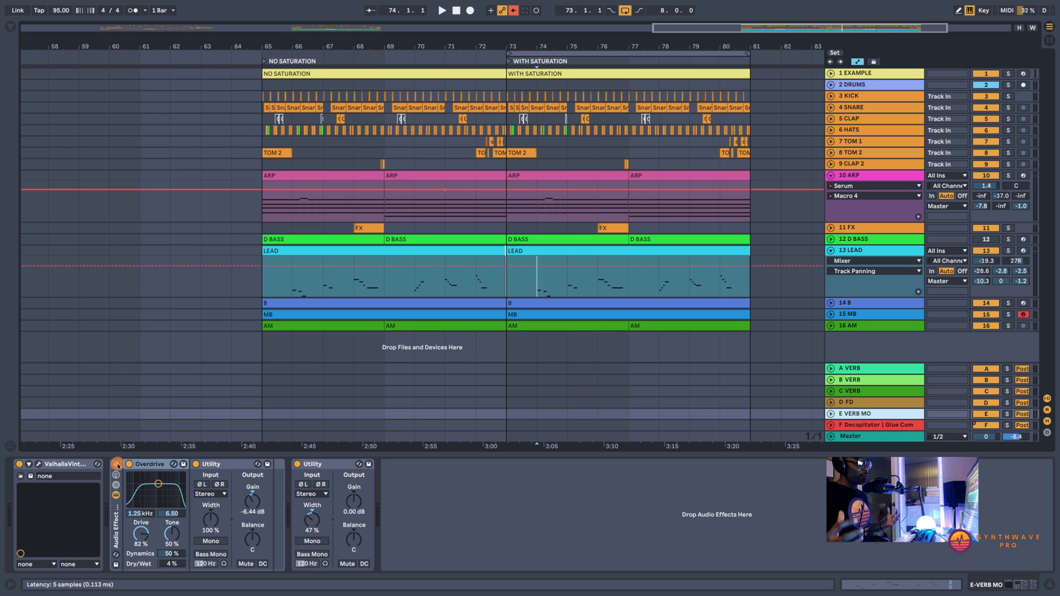
Play the full mix from bar 74 with the E VERB MO return's Overdrive rack off, comparing it with the rack on.
left_click(116, 465)
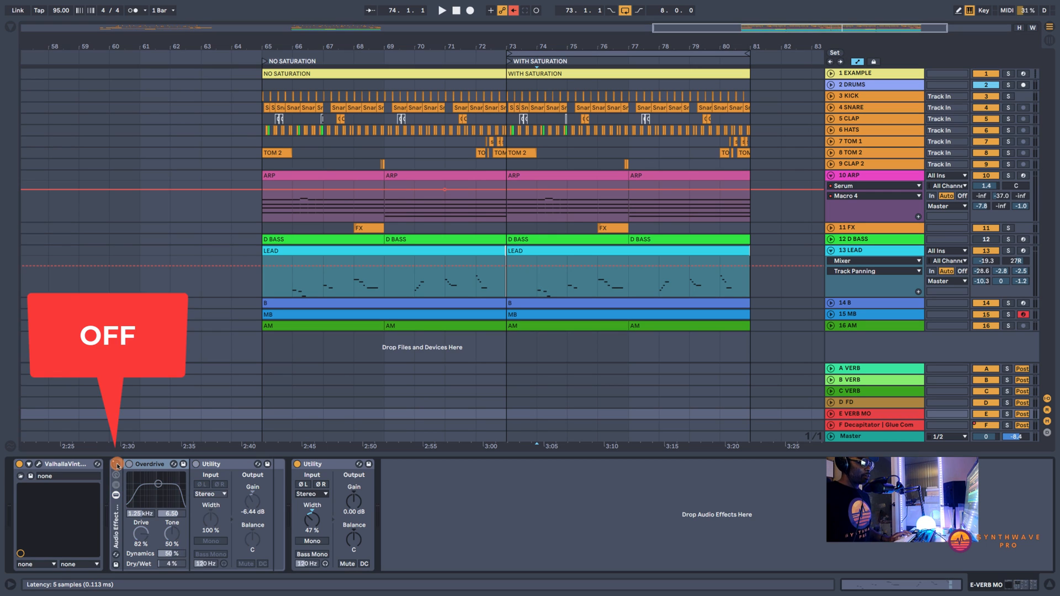
key("space")
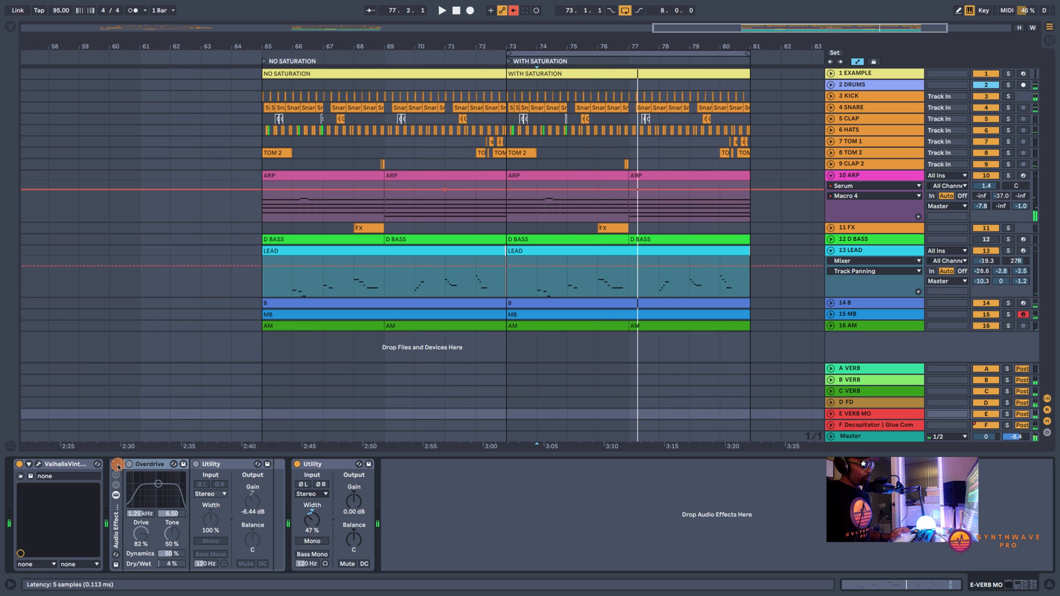
key("space")
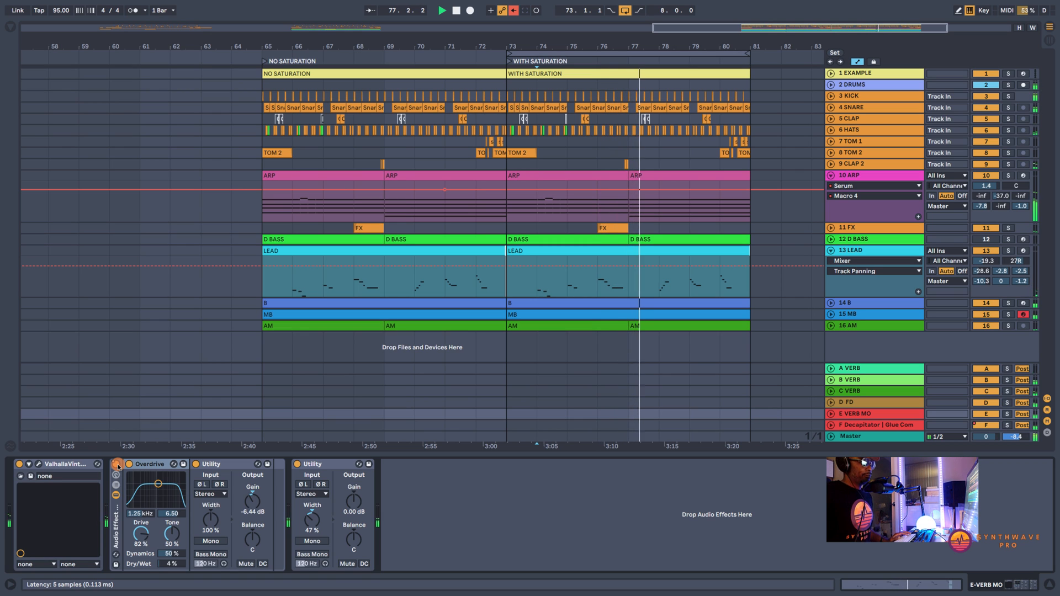
key("space")
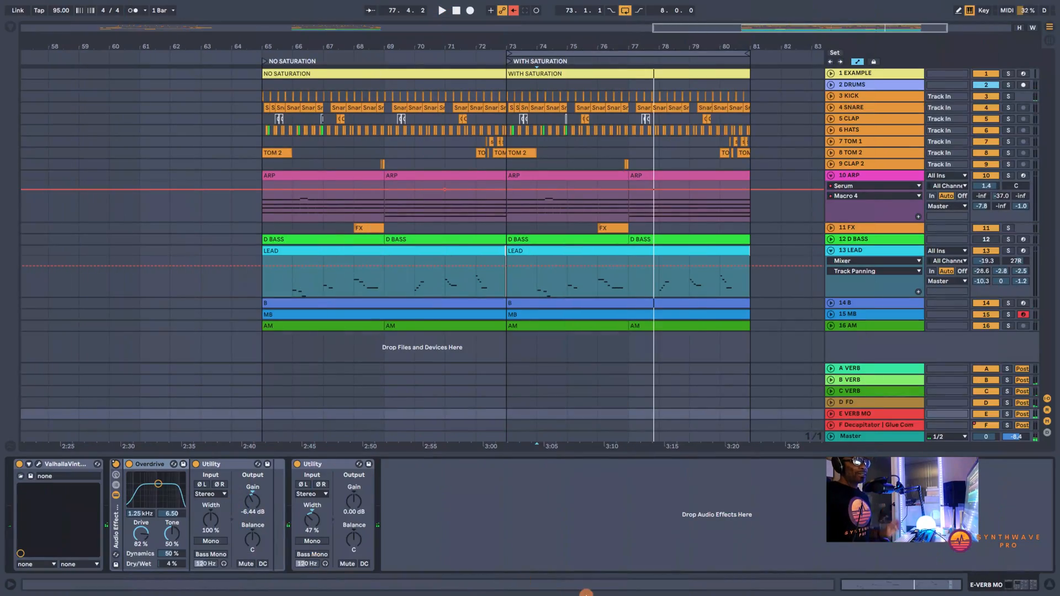
Show the Master track's devices, select the Saturator, and view the UAD Studer A800 plug-in window before hiding it.
left_click(873, 437)
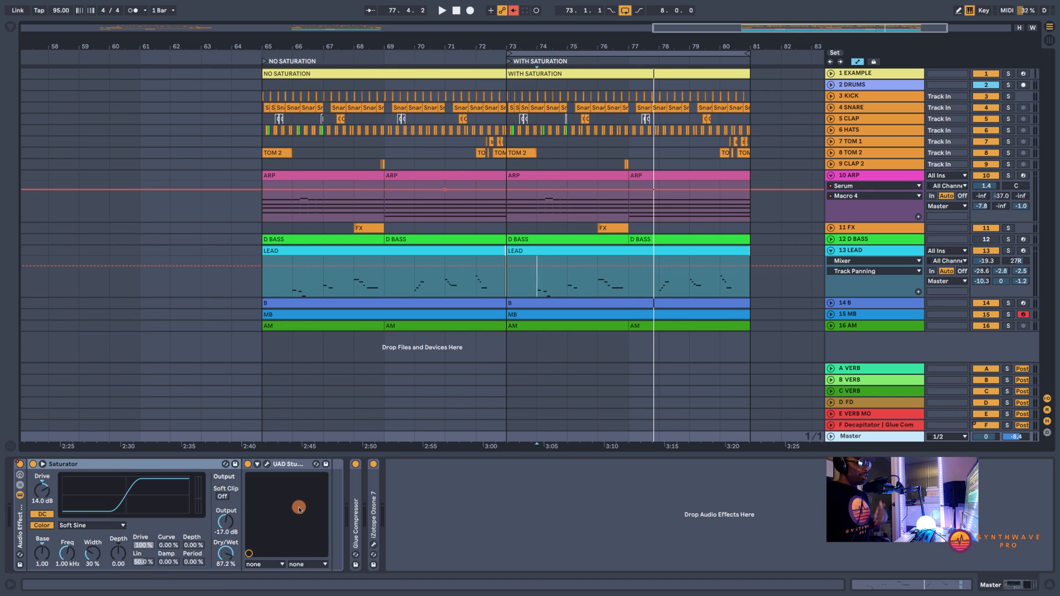
left_click(98, 463)
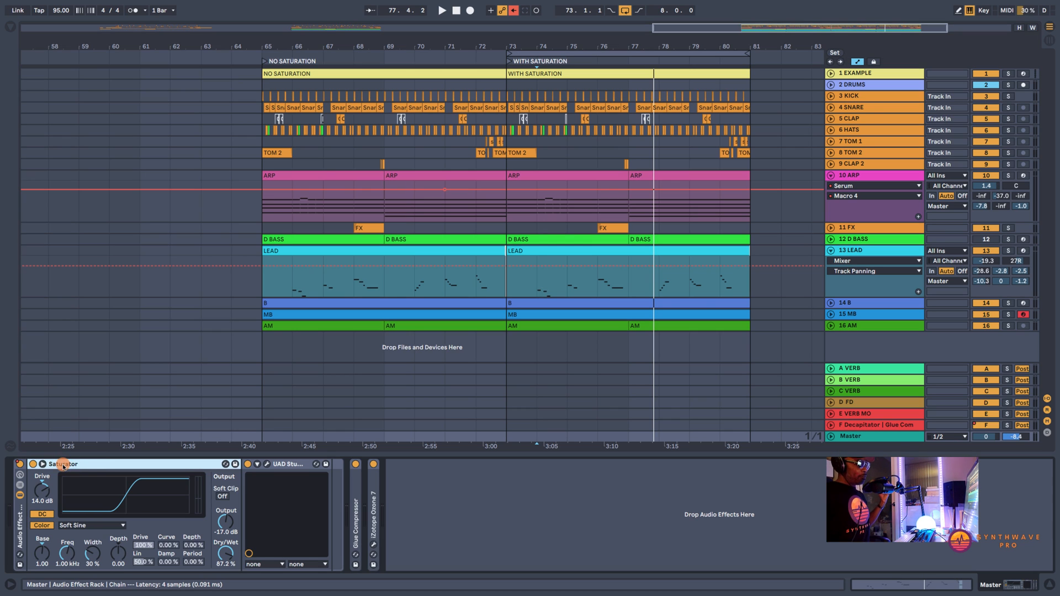
left_click(268, 465)
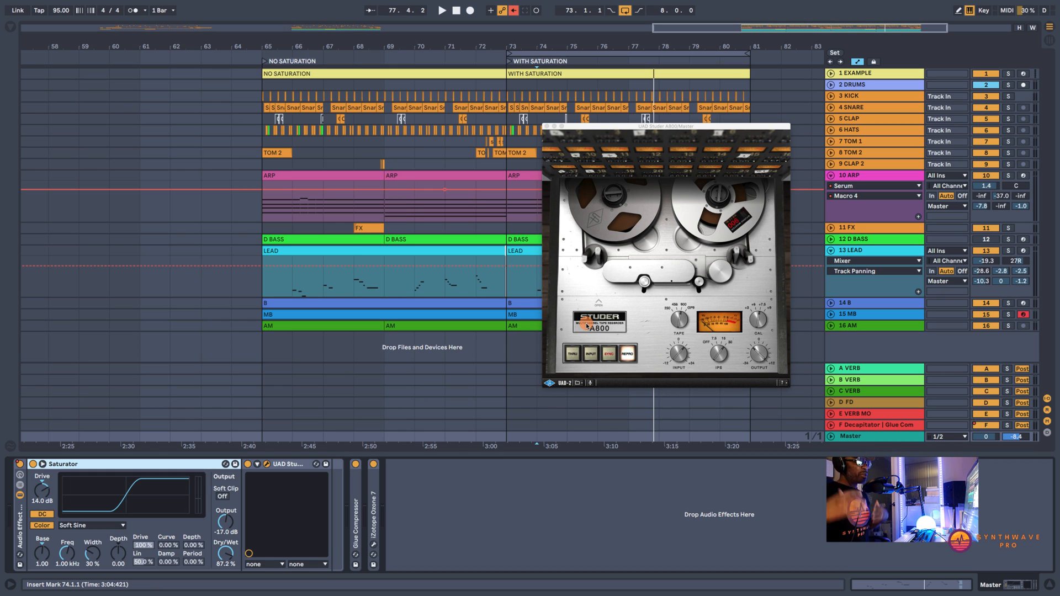
key("super+alt+p")
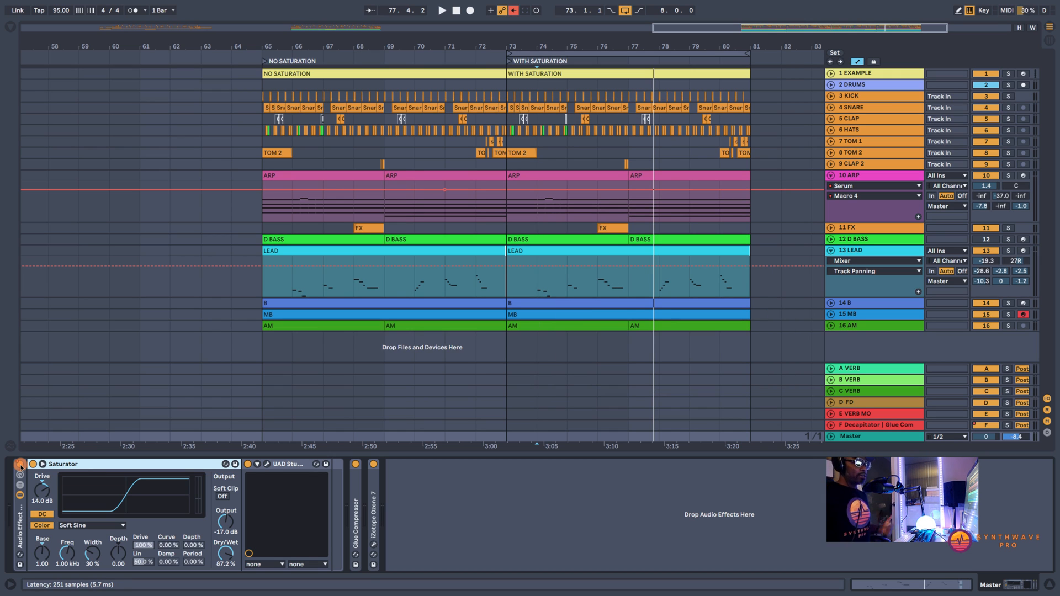
Play the mix while switching the Master's saturation rack off and on to compare the sound.
left_click(22, 465)
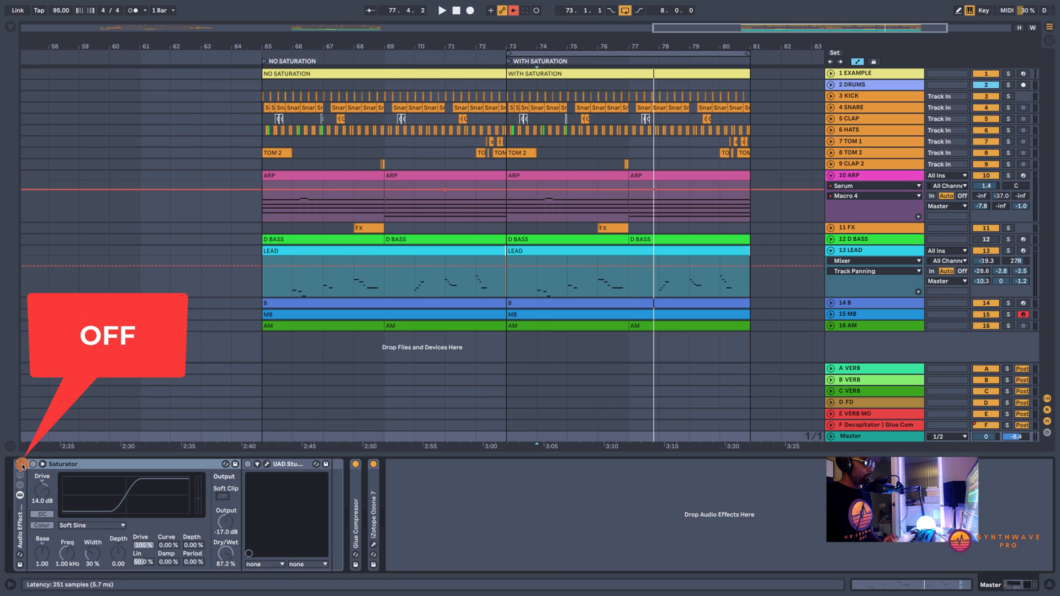
key("space")
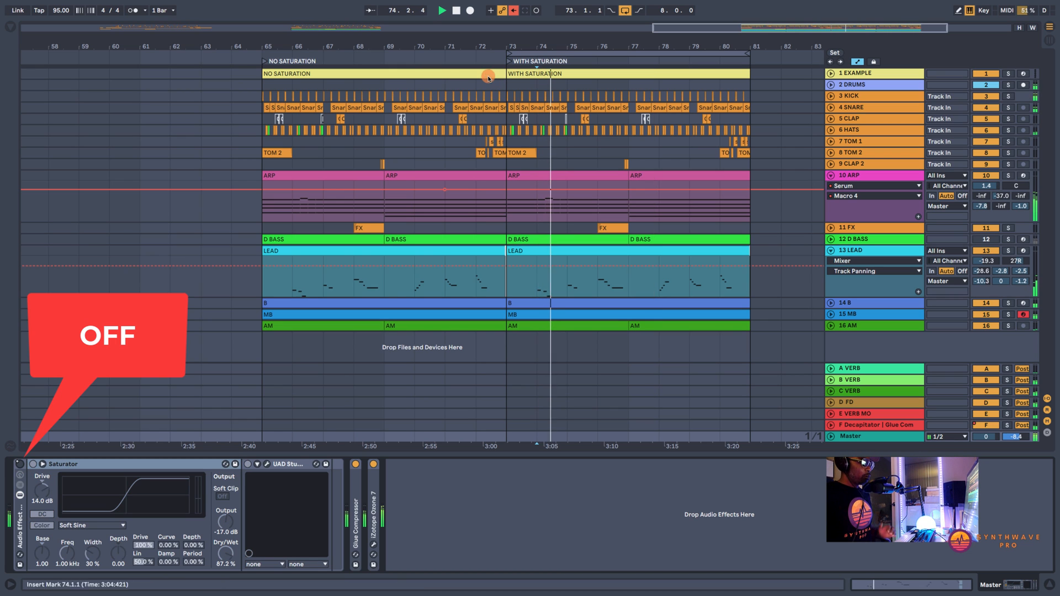
left_click(21, 465)
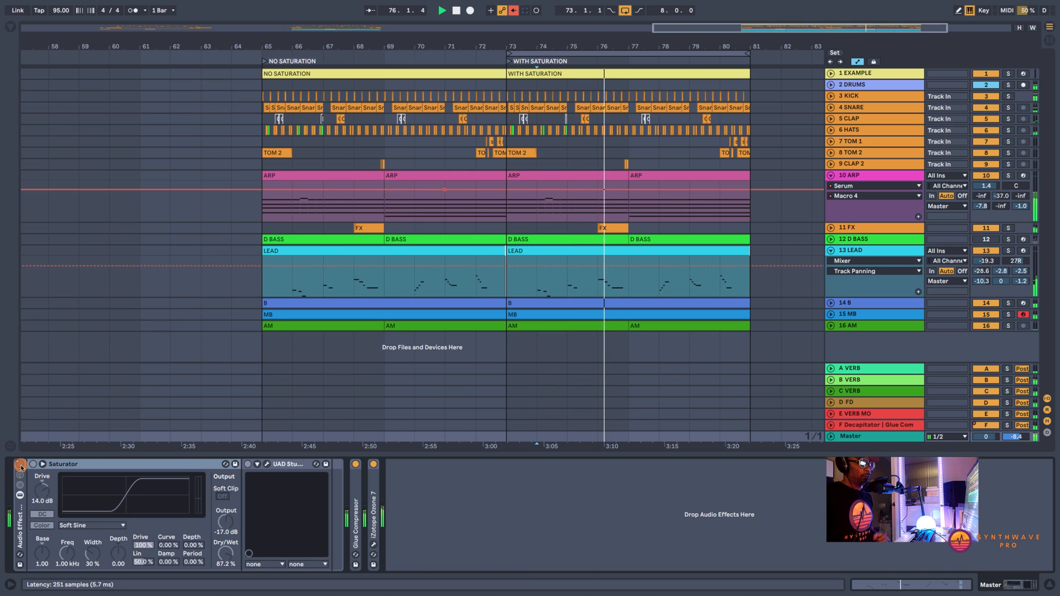
left_click(20, 465)
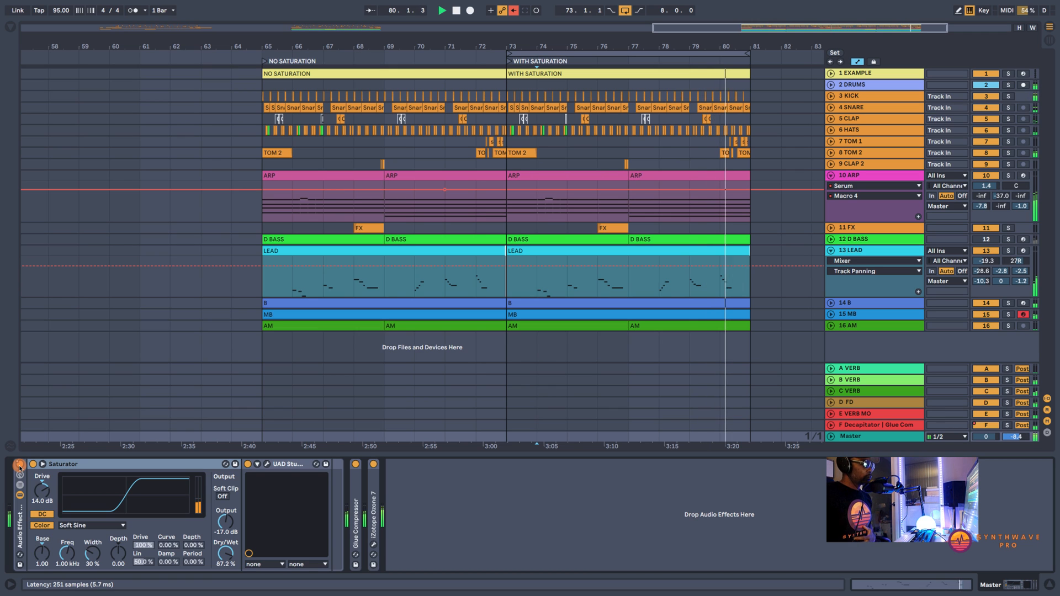
left_click(19, 466)
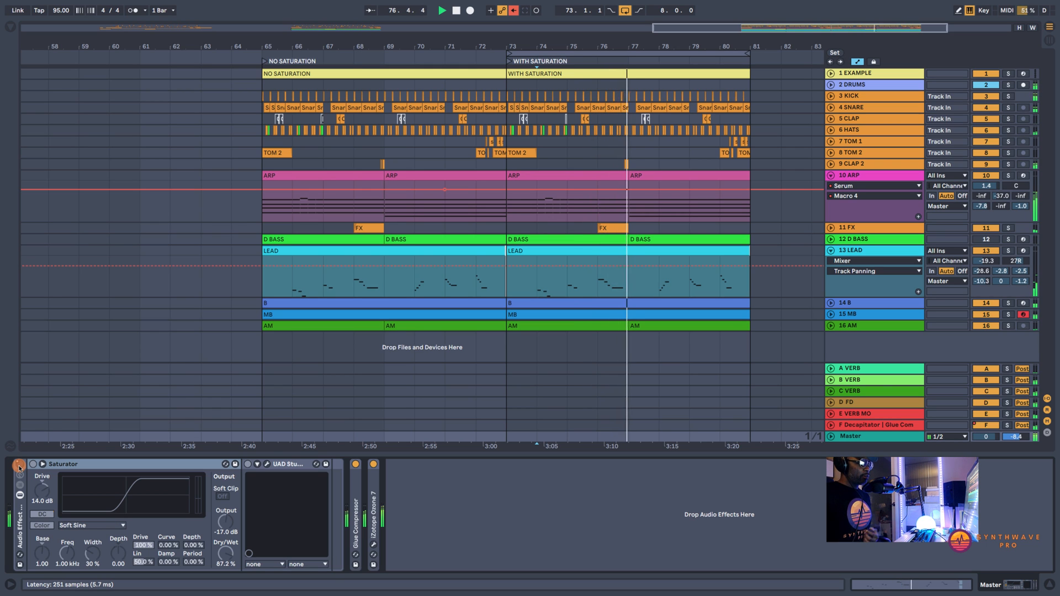
left_click(20, 465)
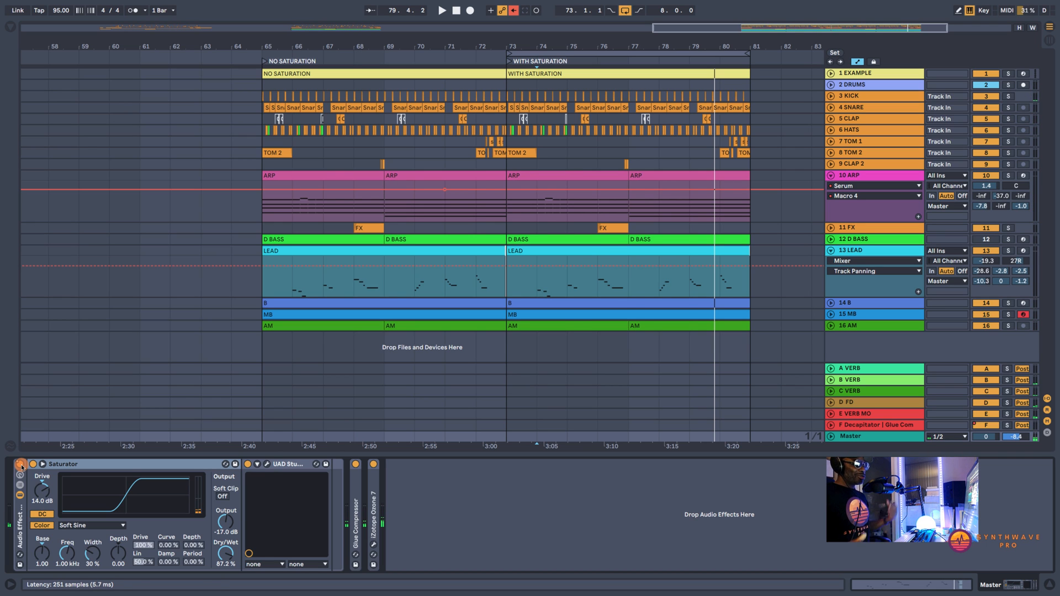
Open the Master's UAD Studer A800 window and compare the playing mix with the tape plug-in off and on.
left_click(267, 465)
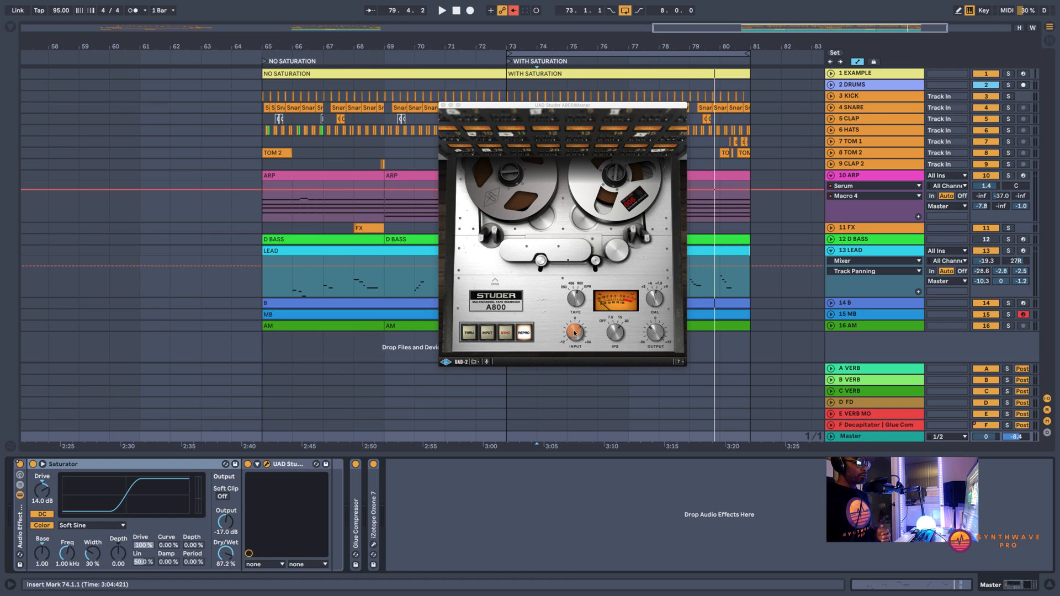
left_click(248, 464)
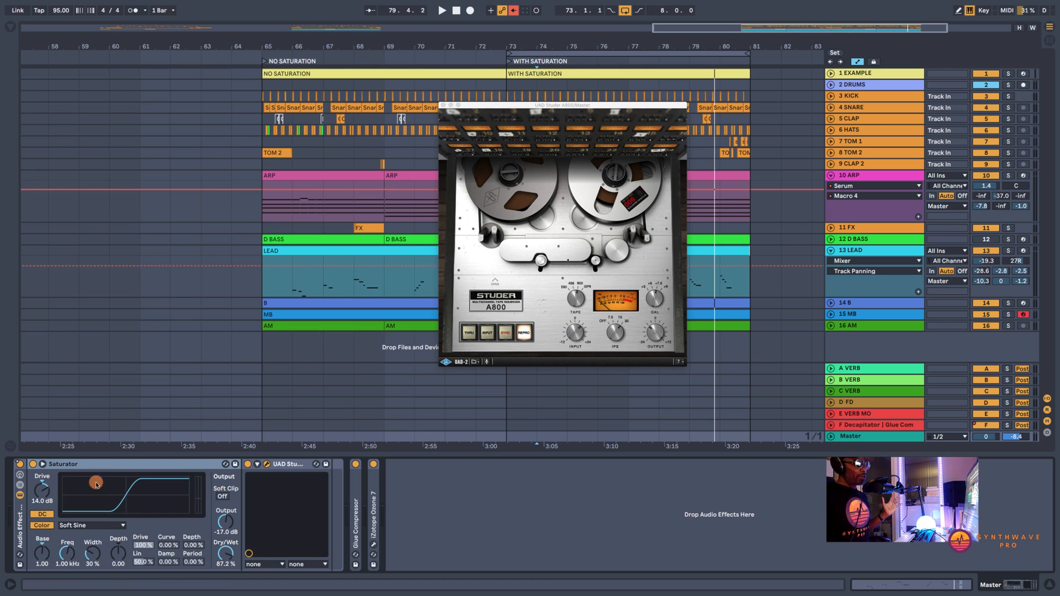
left_click(263, 463)
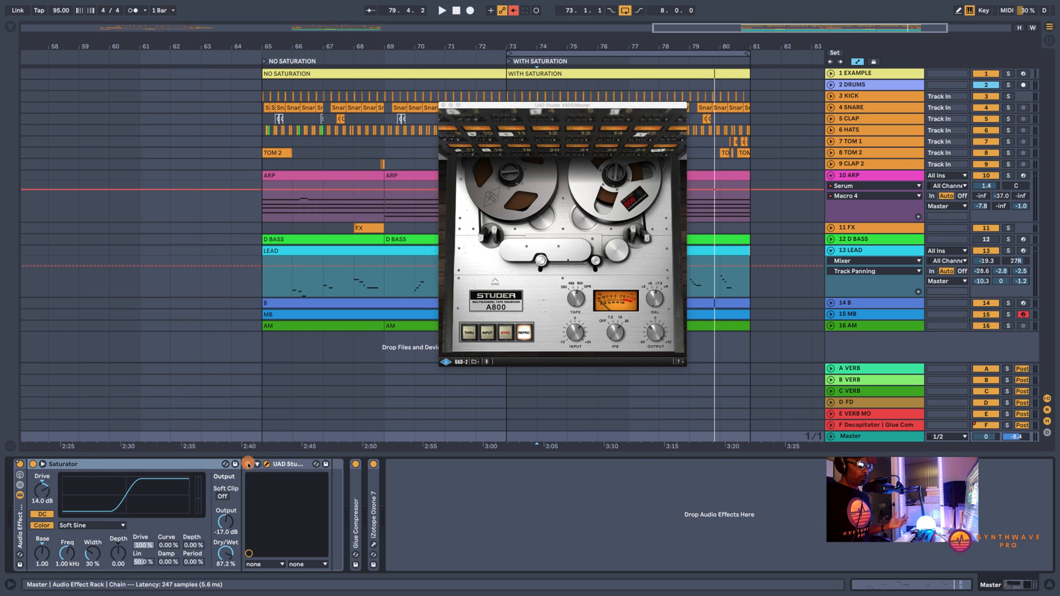
key("space")
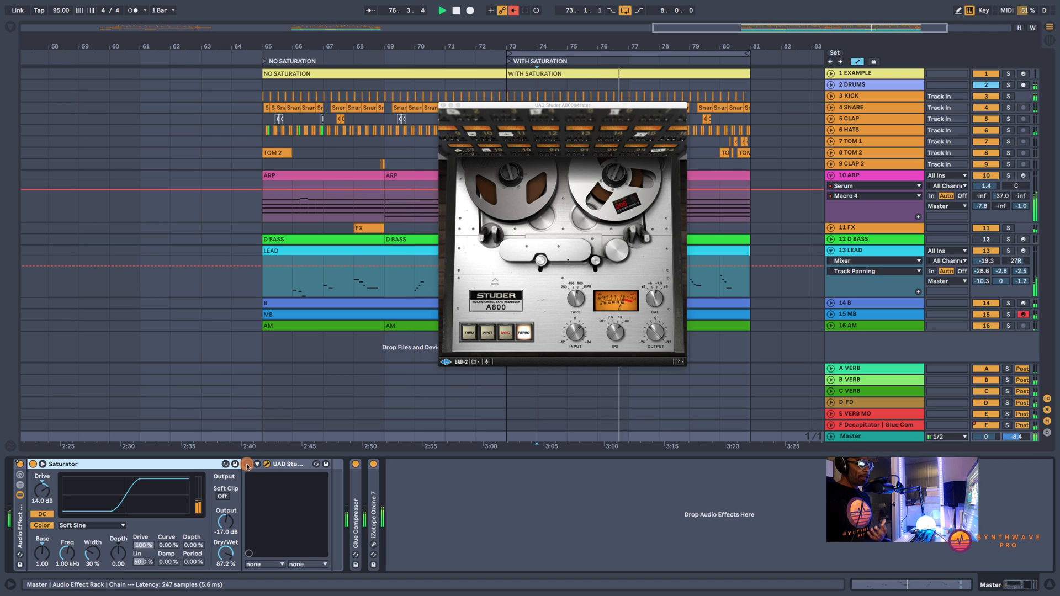
left_click(247, 465)
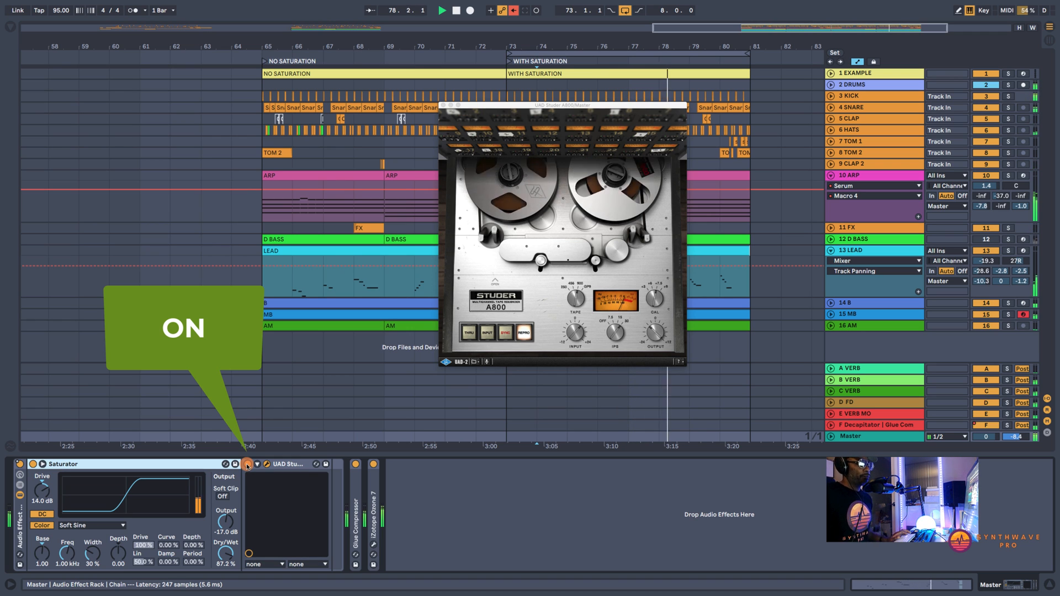
left_click(247, 465)
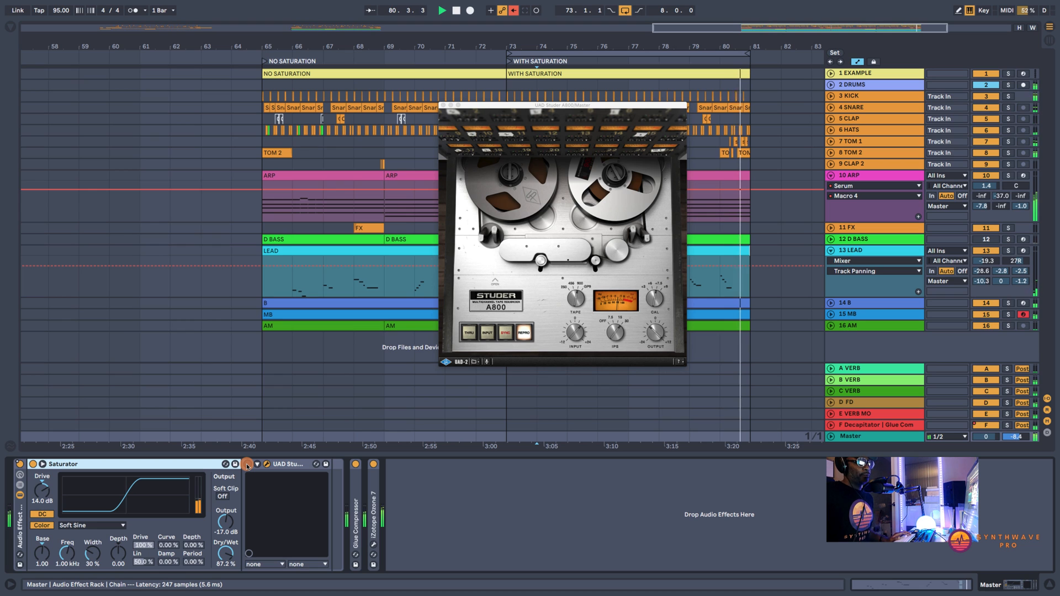
left_click(247, 465)
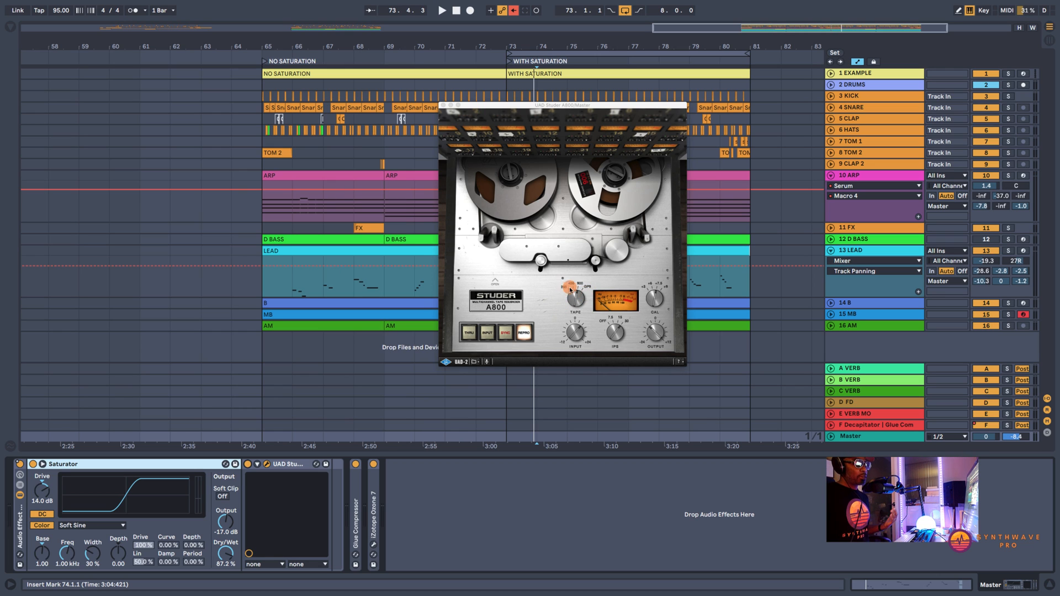
Audition the Studer A800's tape types, including 250, during playback, and compare the mix with the plug-in off and on.
left_click_drag(574, 300, 564, 338)
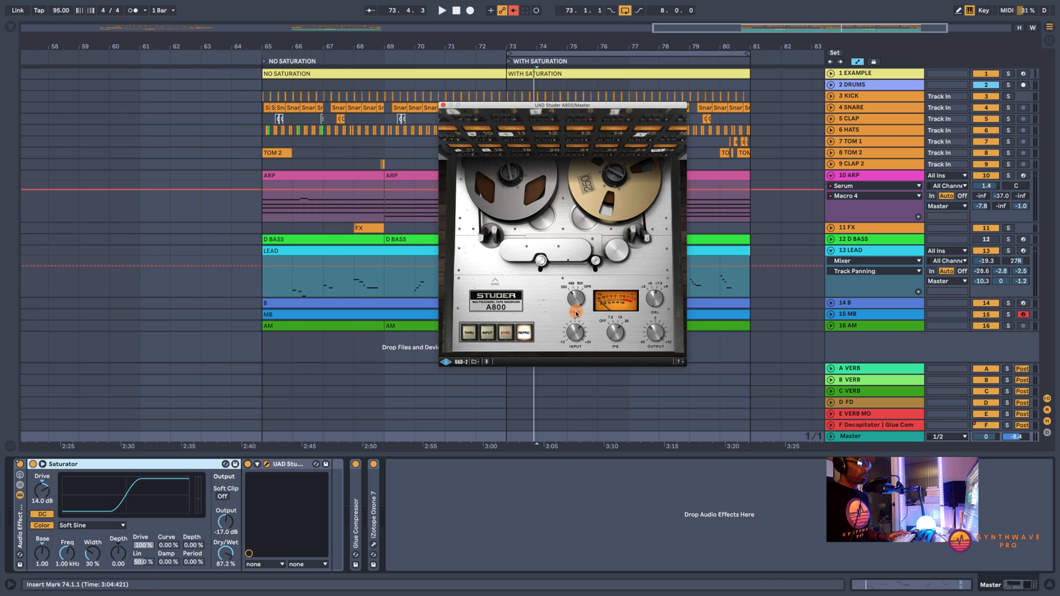
key("space")
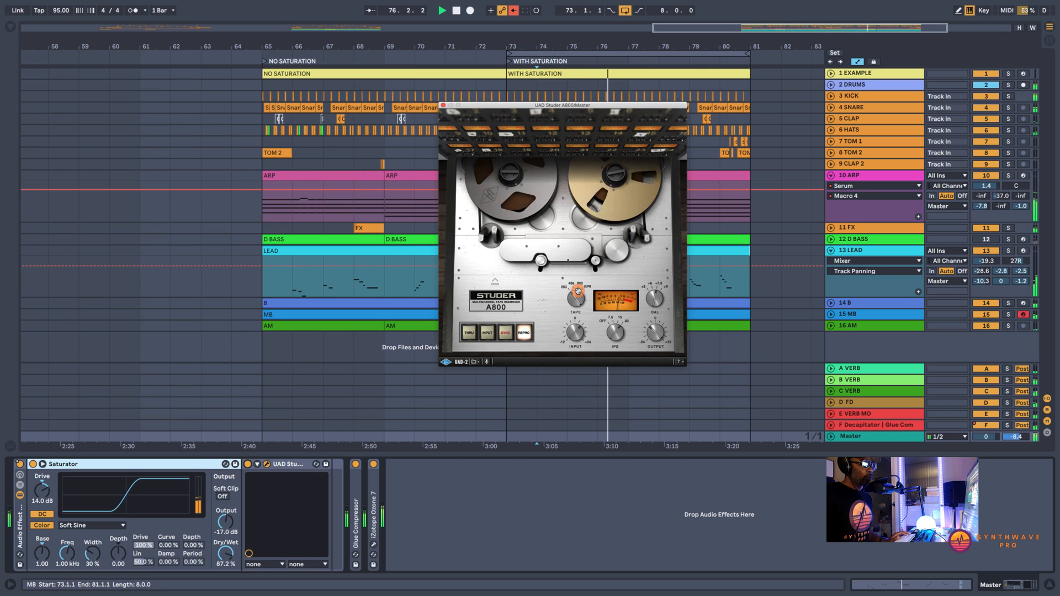
left_click(578, 291)
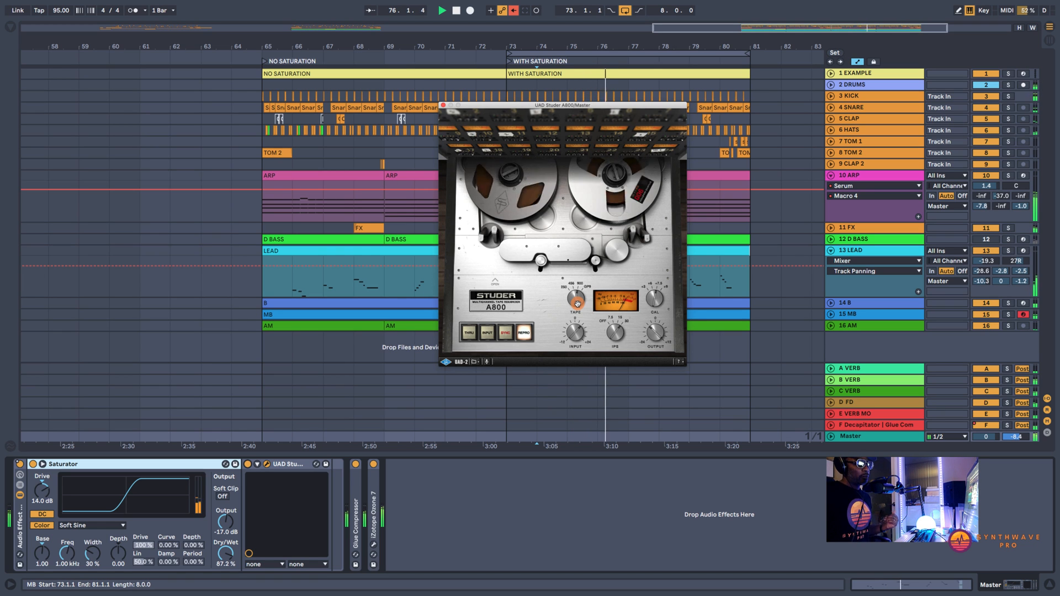
left_click(577, 302)
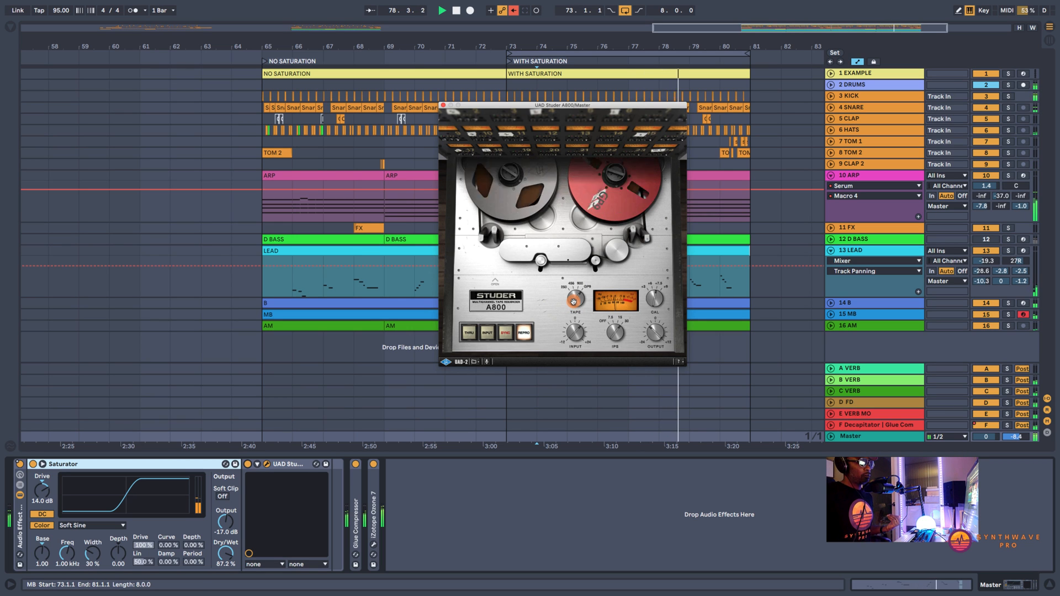
left_click_drag(574, 301, 568, 315)
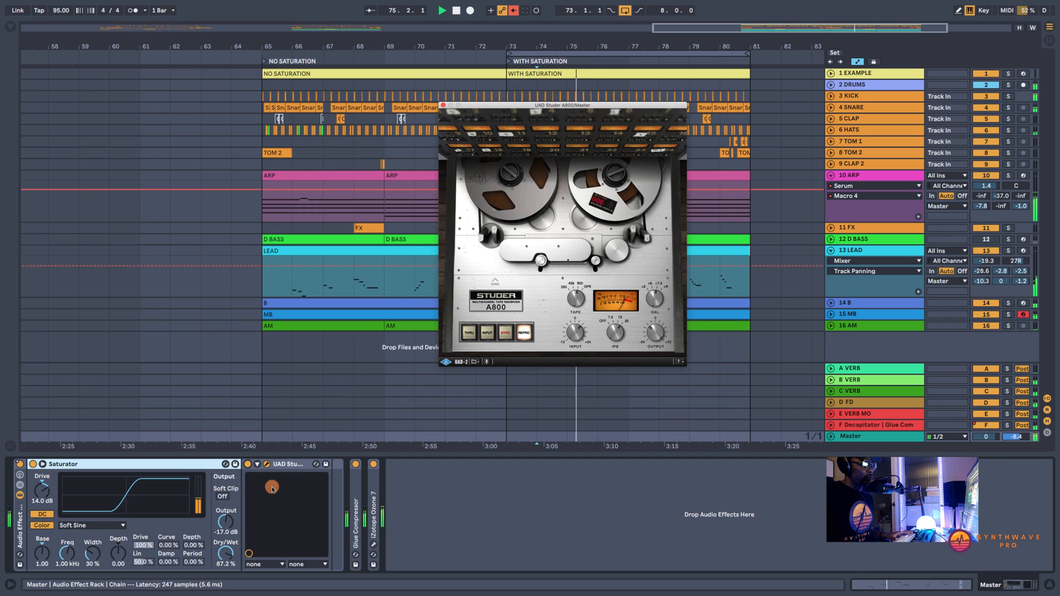
left_click(245, 463)
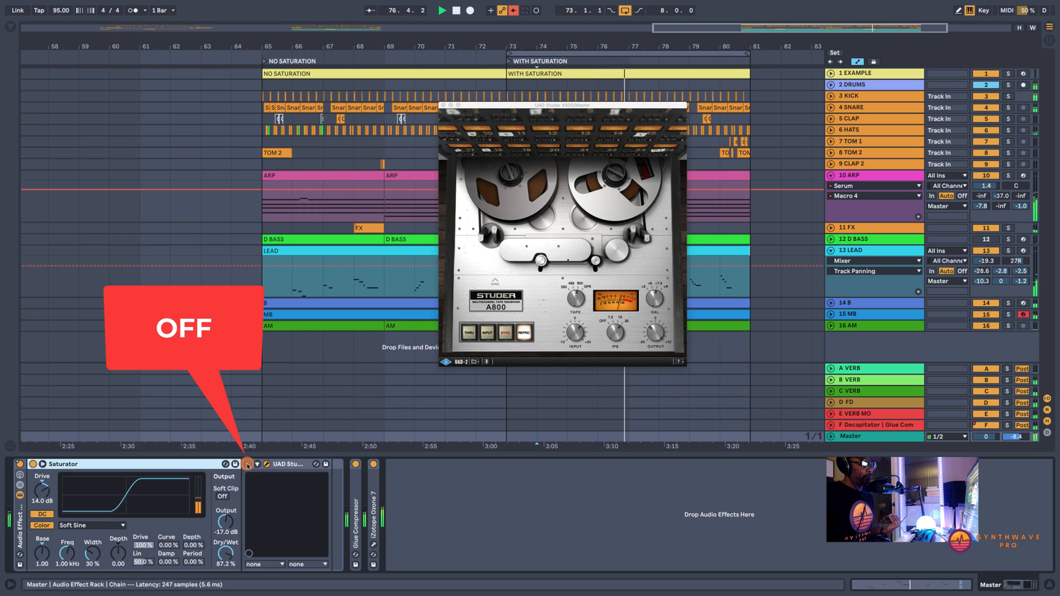
left_click(247, 464)
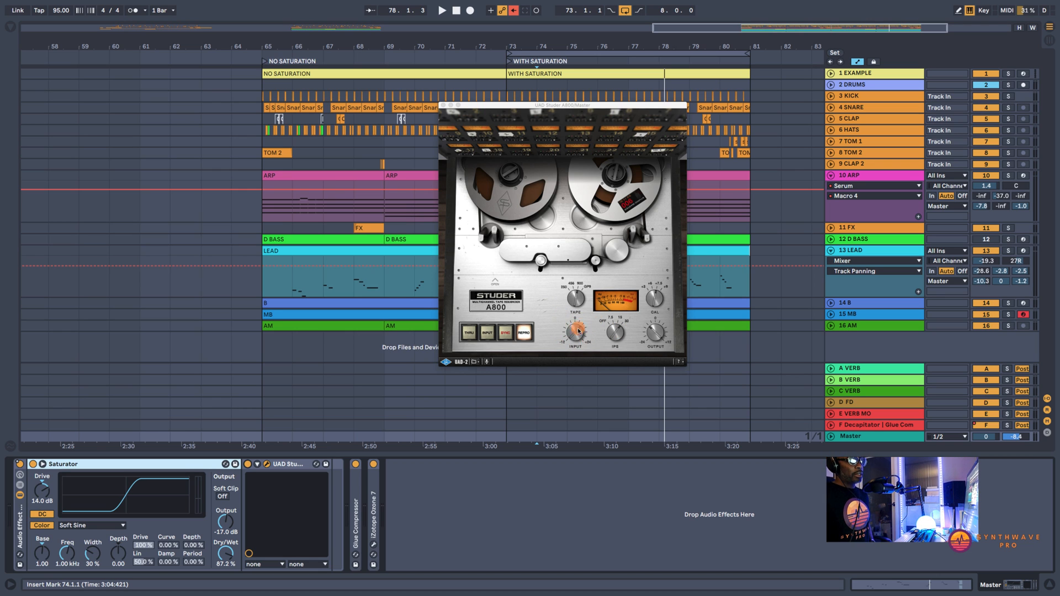
Bypass the Master's Studer A800, close its window, and compare the playing mix with the Saturator off and on.
left_click_drag(571, 339, 578, 330)
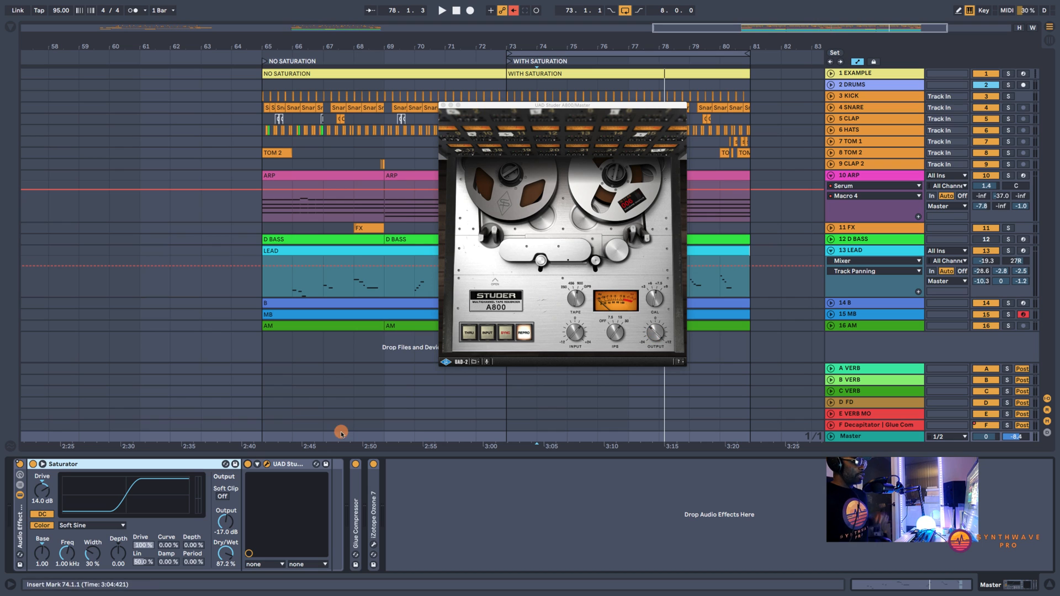
left_click(247, 463)
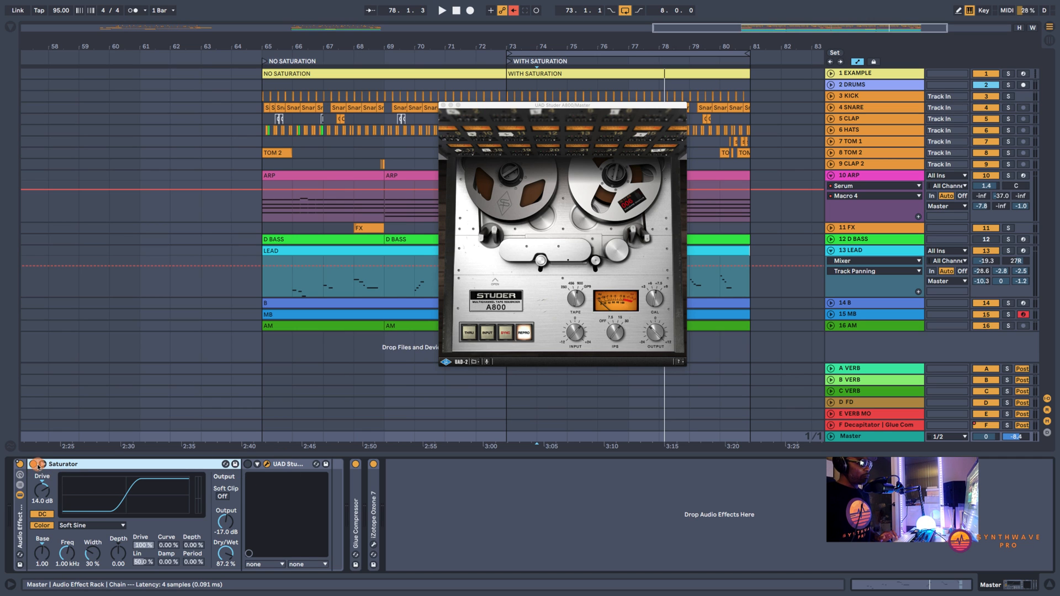
left_click(32, 464)
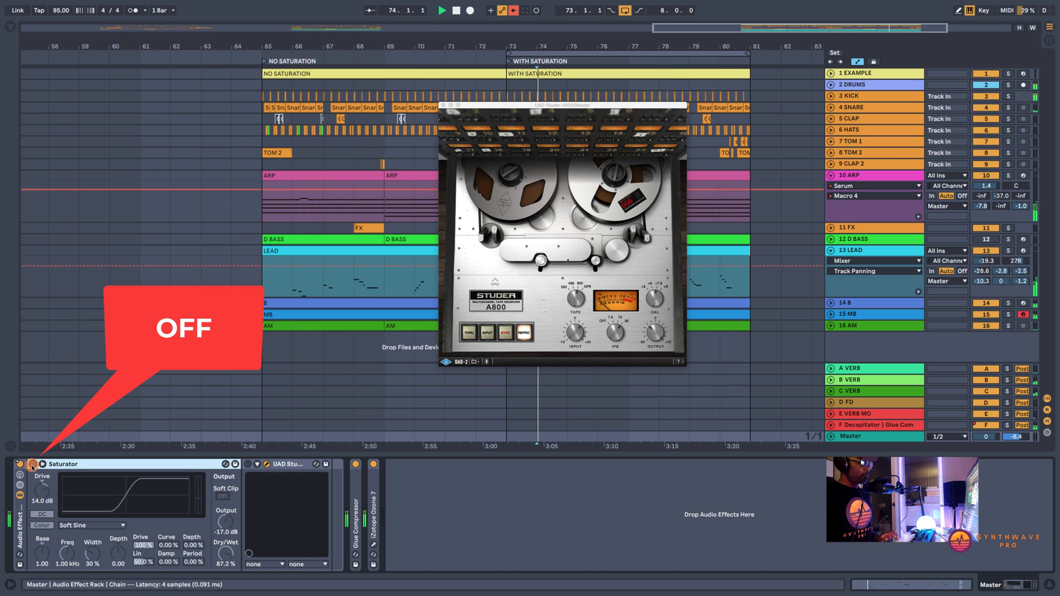
key("space")
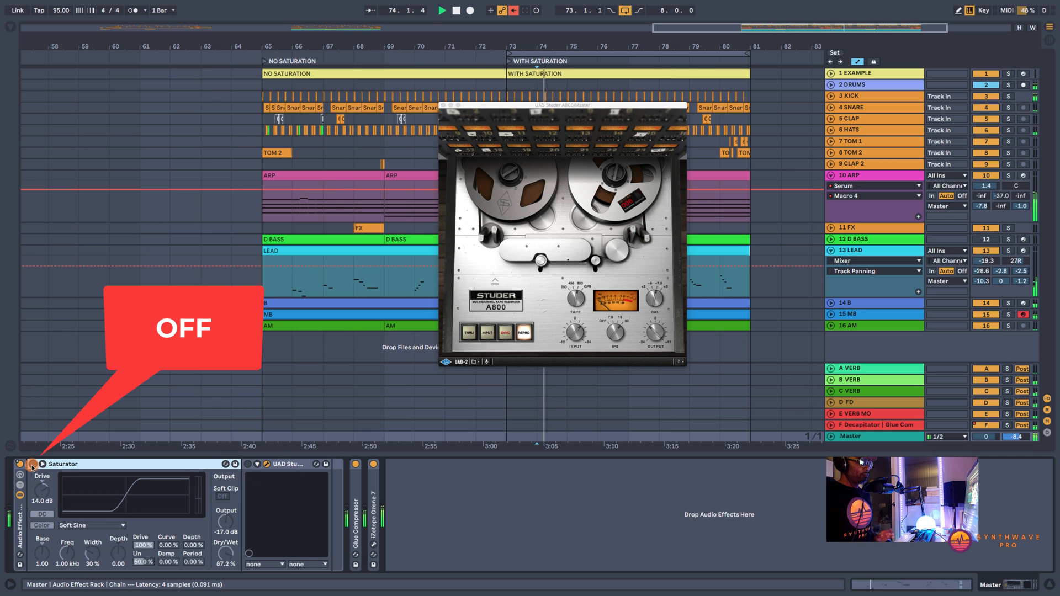
left_click(444, 105)
left_click(33, 465)
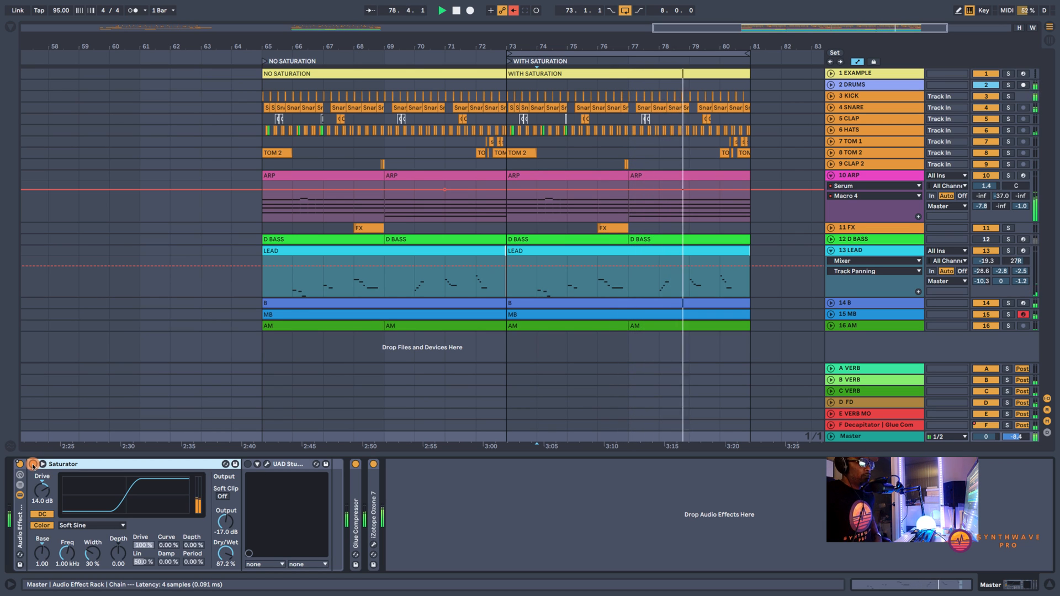
left_click(34, 465)
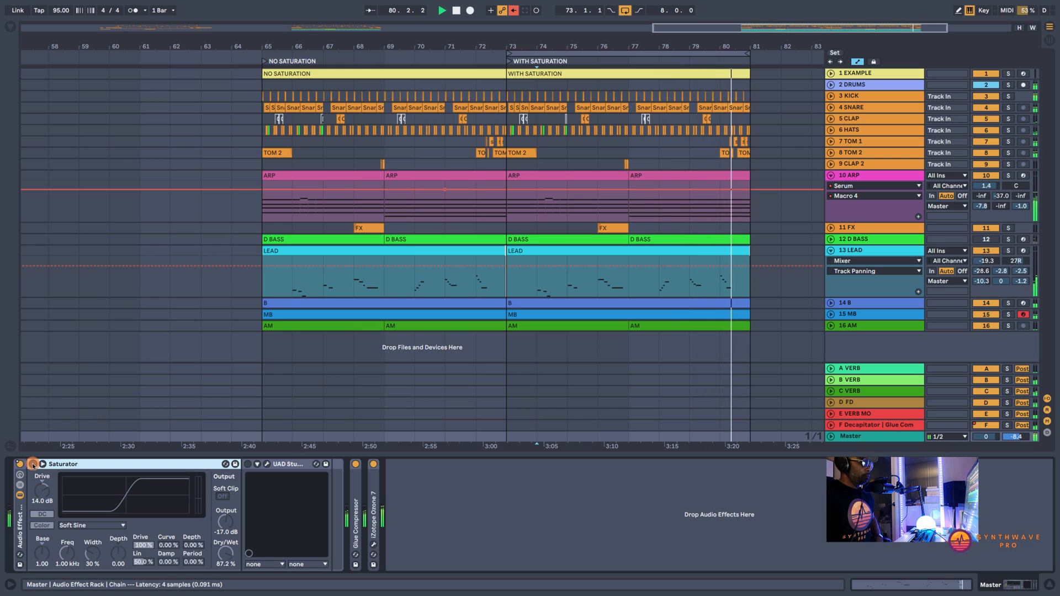
left_click(33, 465)
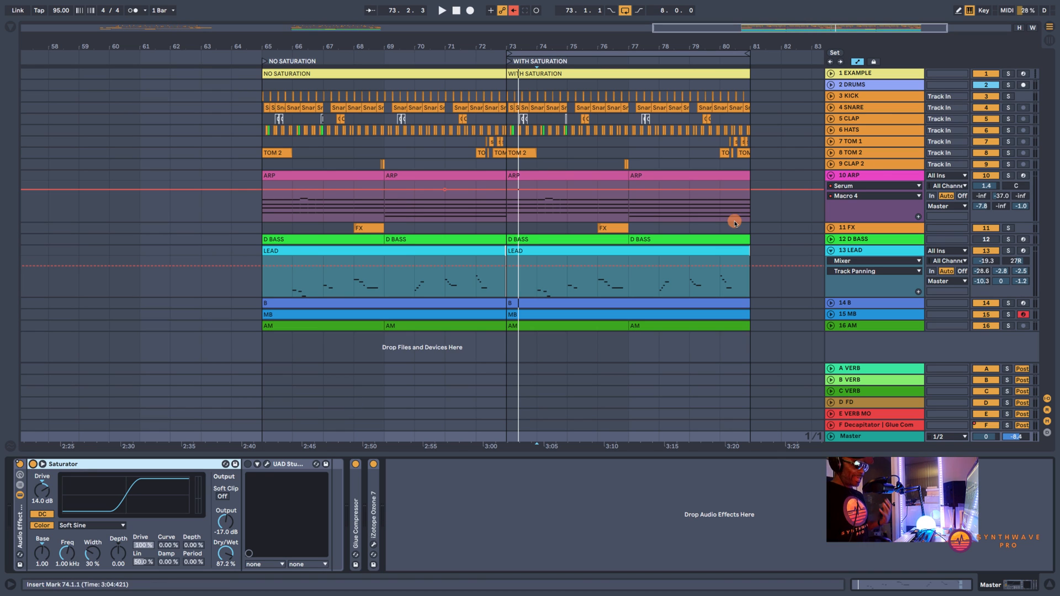
In the Session view mixer, reset the Master's peak reading and play the mix with the Saturator off to measure its peak level.
left_click(1051, 41)
left_click(999, 318)
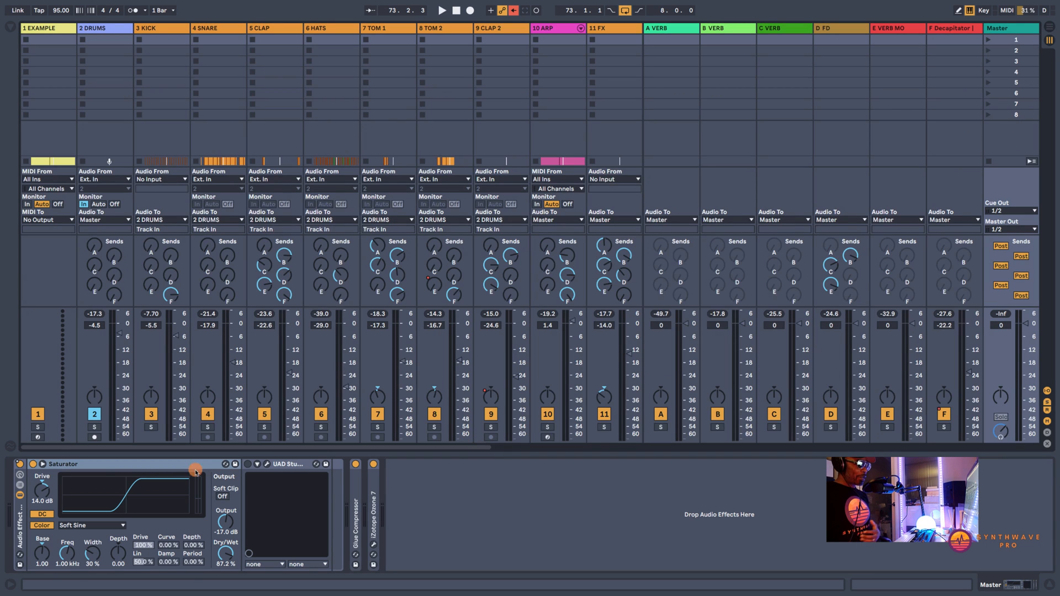
left_click(33, 464)
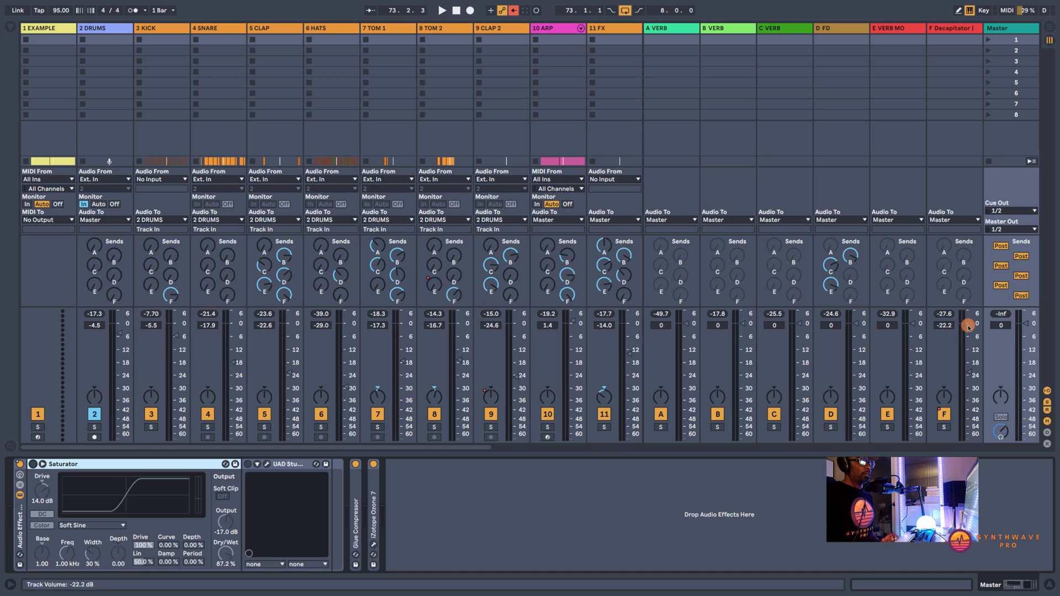
key("space")
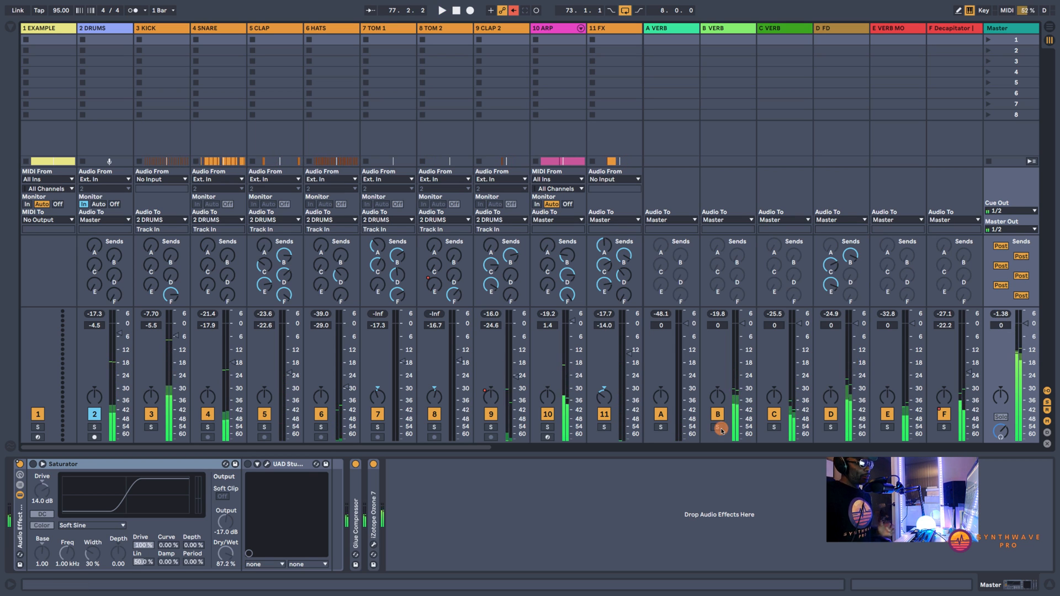
Turn the Master's Saturator back on, reset the peak reading, and replay the mix to measure its peak level with saturation.
left_click(33, 464)
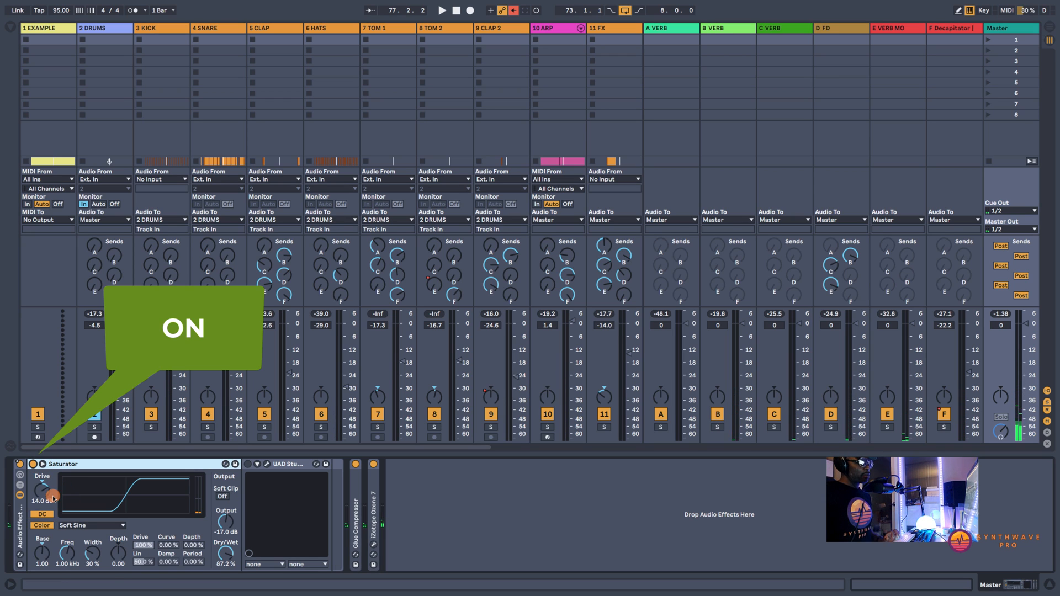
left_click(999, 316)
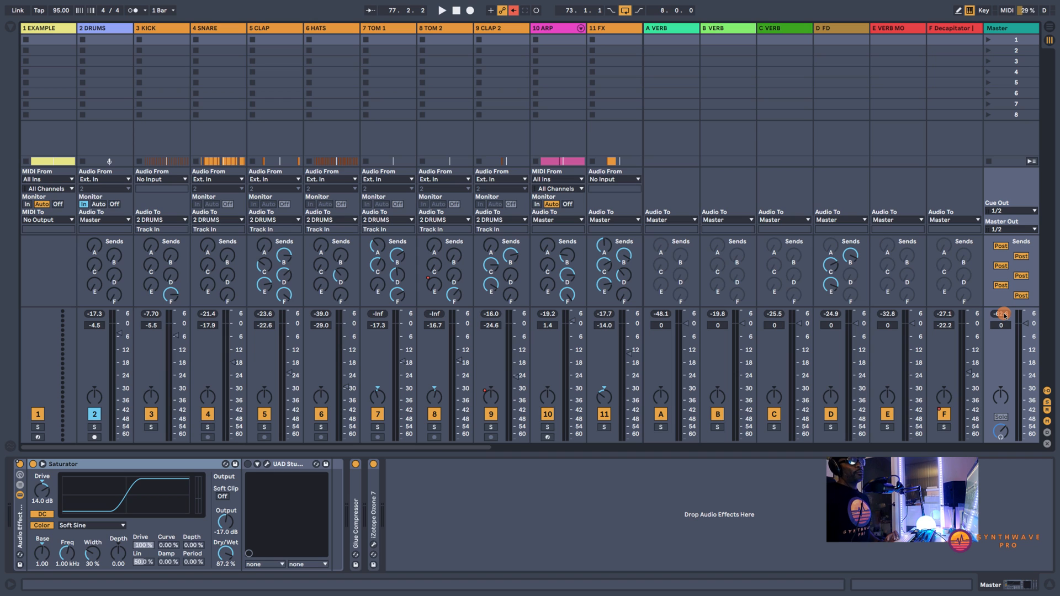
key("space")
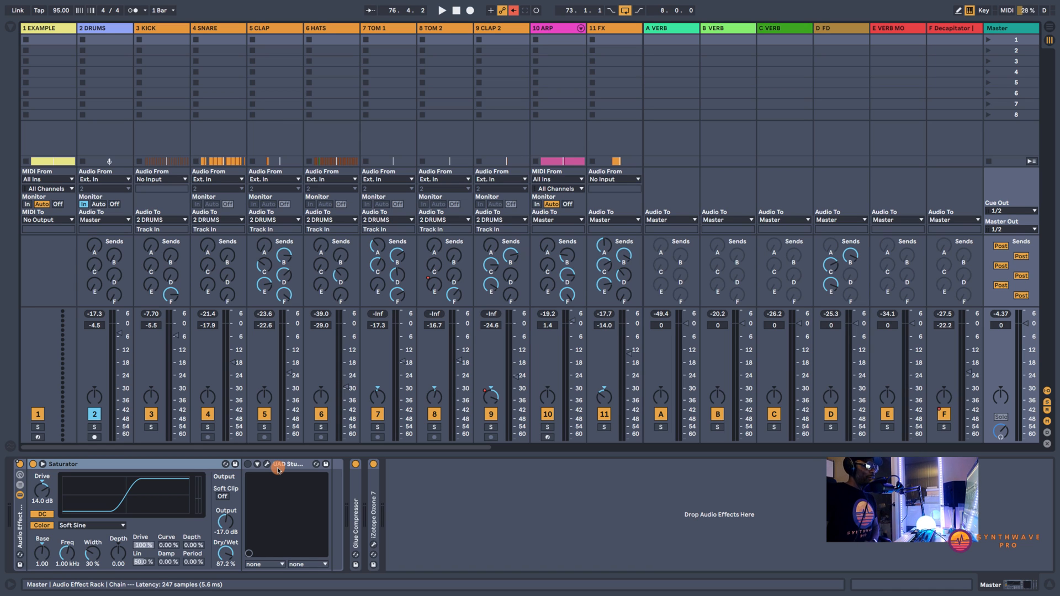
left_click_drag(278, 469, 132, 473)
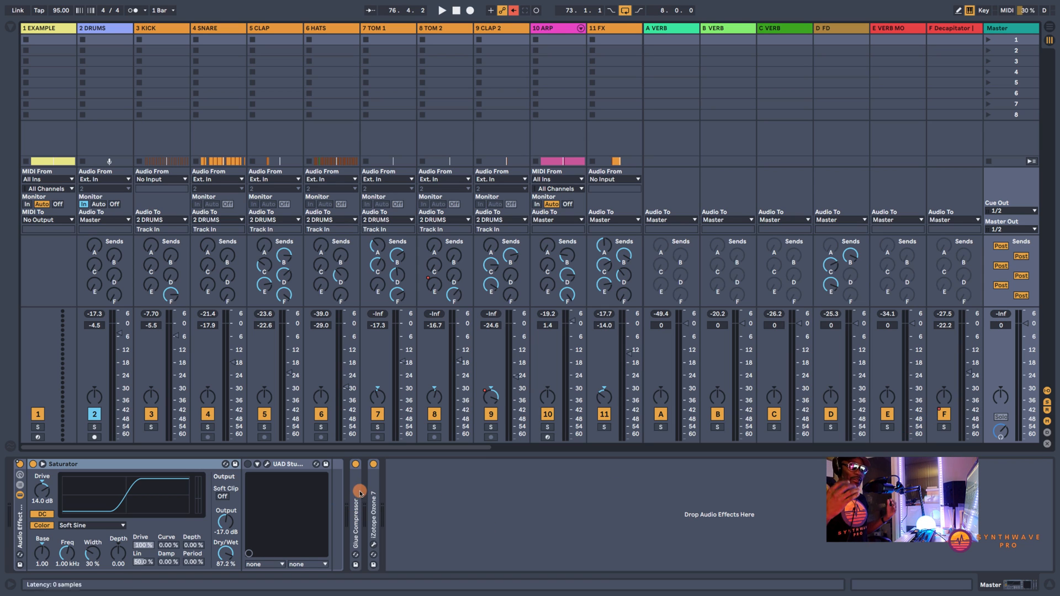
left_click_drag(360, 492, 285, 500)
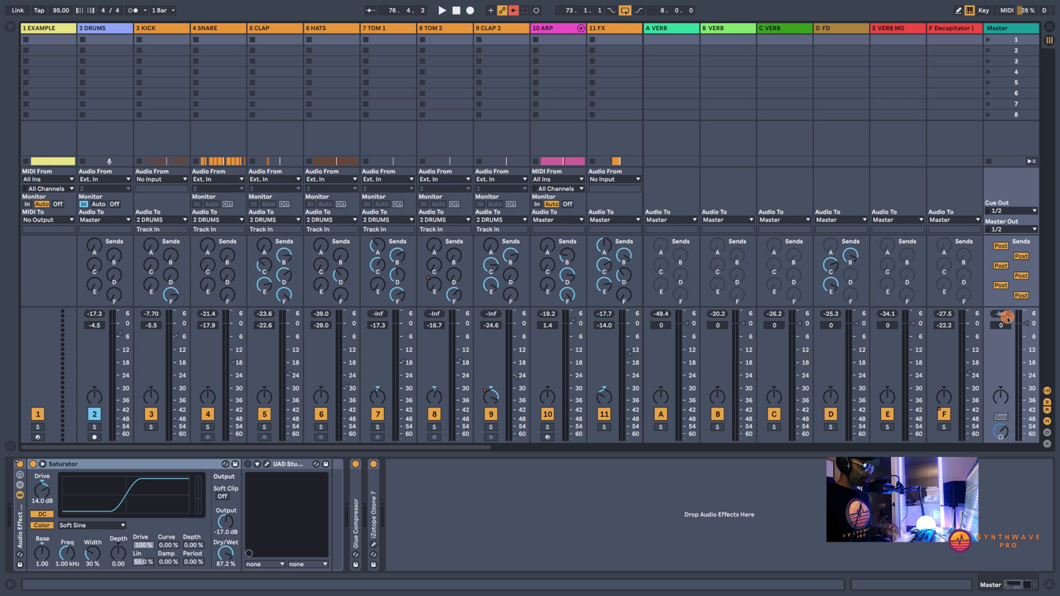
Re-enable the Master's Studer A800 and return to the Arrangement view with the enlarged clip editor collapsed.
left_click(249, 465)
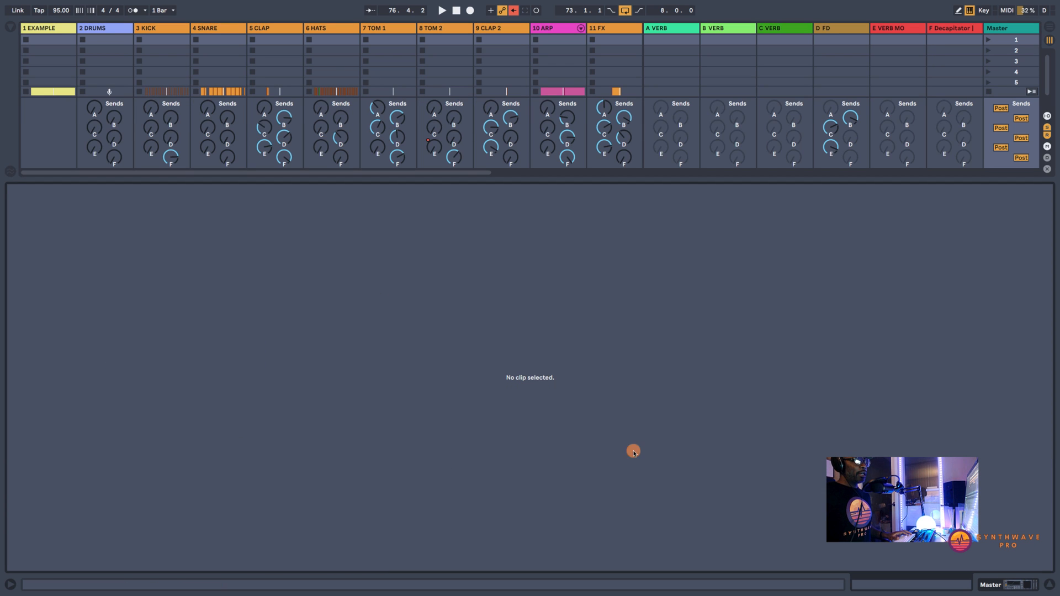
left_click(1057, 22)
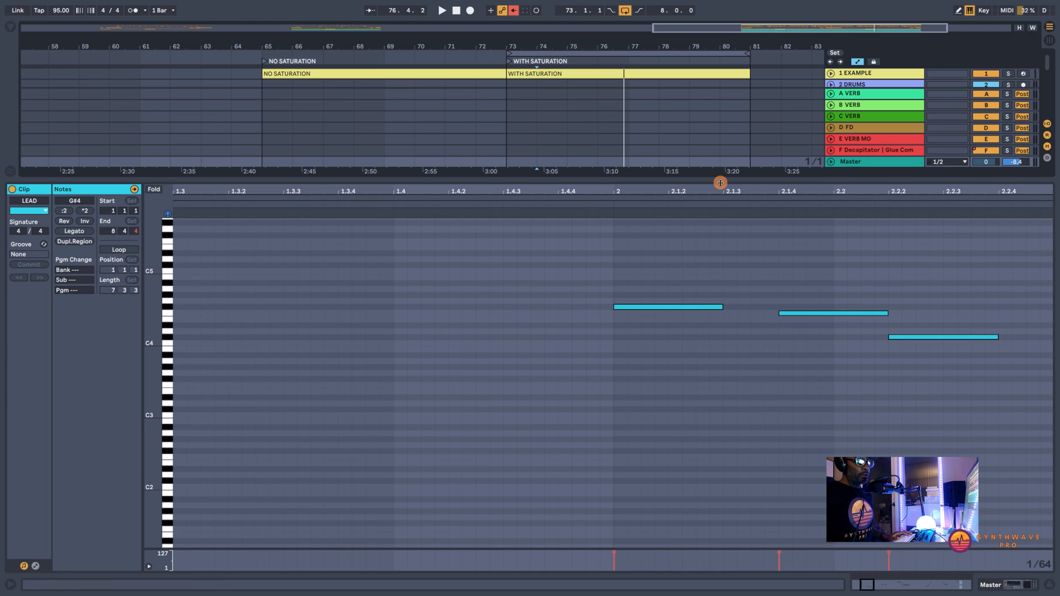
left_click_drag(721, 179, 704, 554)
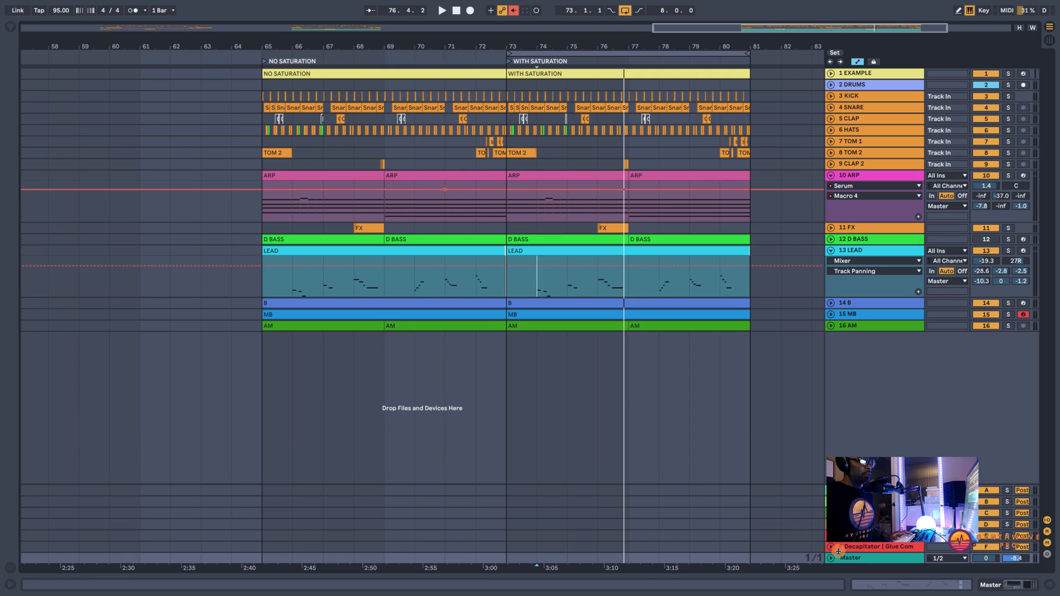
Play the looped WITH SATURATION section and compare the mix with the Master's whole saturation rack off and on.
left_click(622, 53)
key("space")
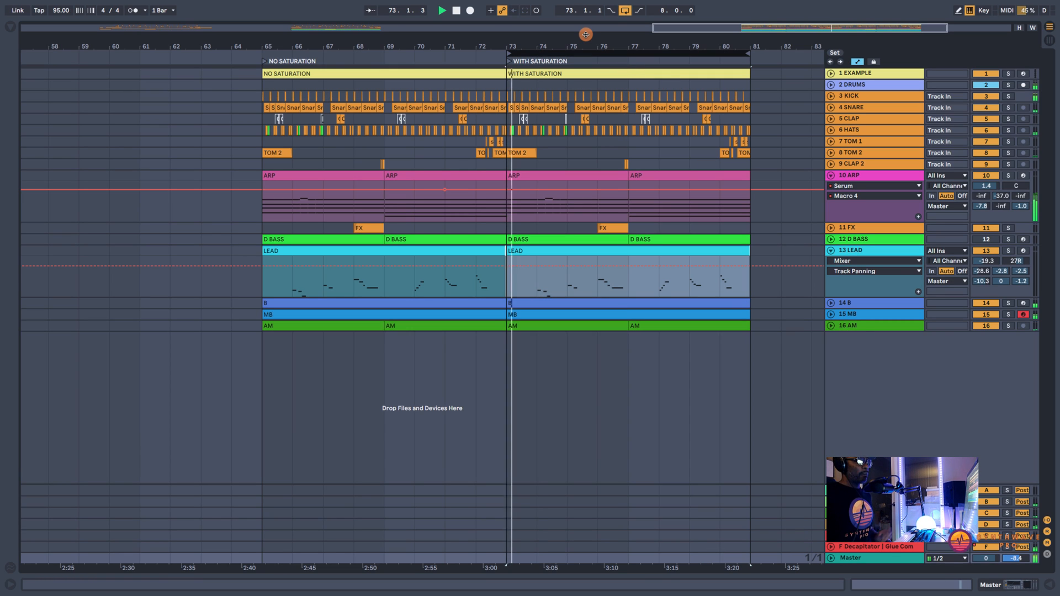
double_click(841, 557)
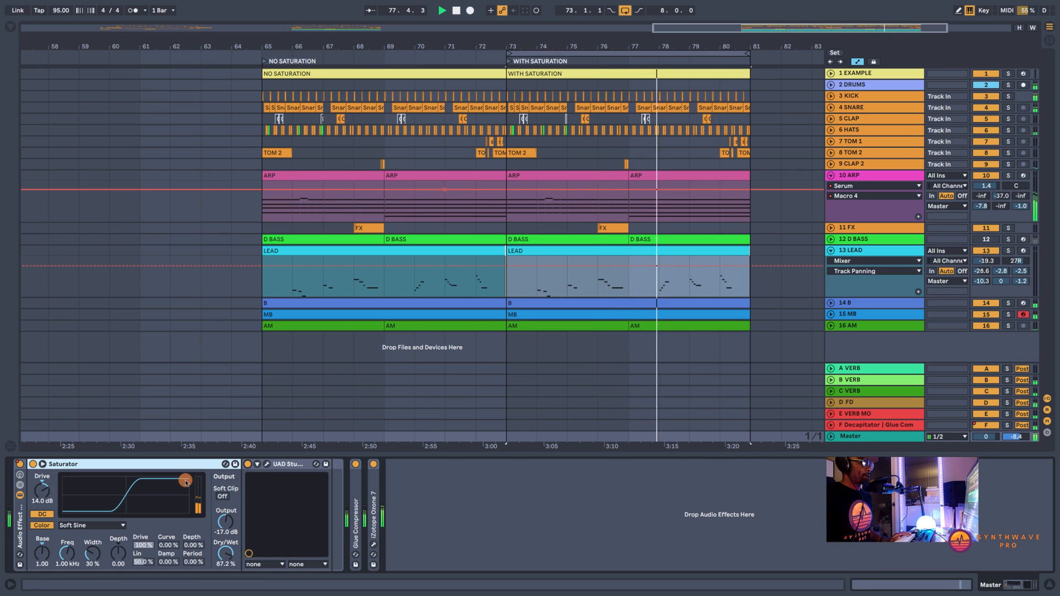
left_click(21, 465)
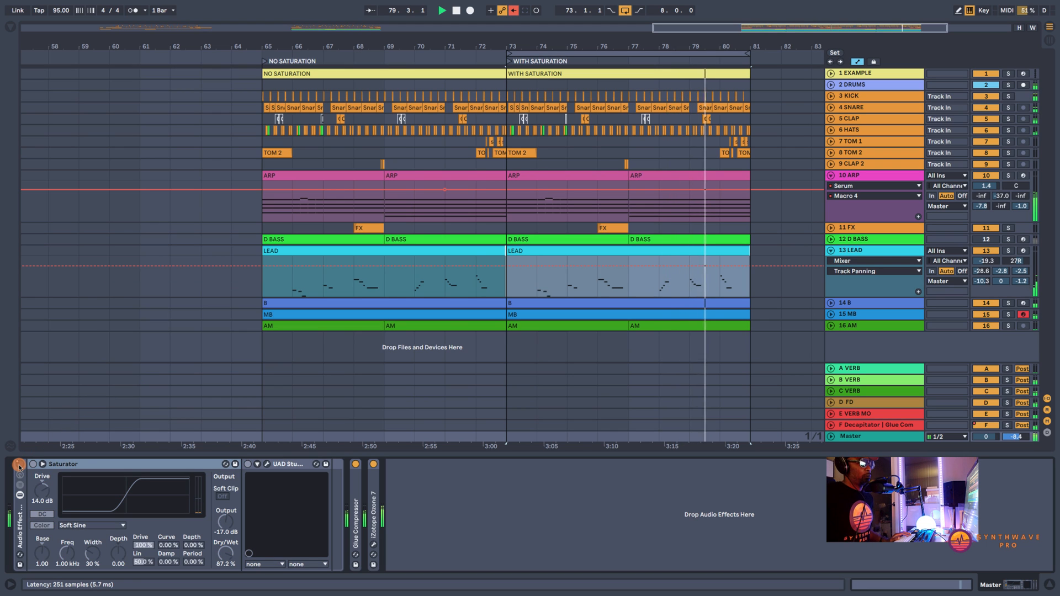
left_click(19, 466)
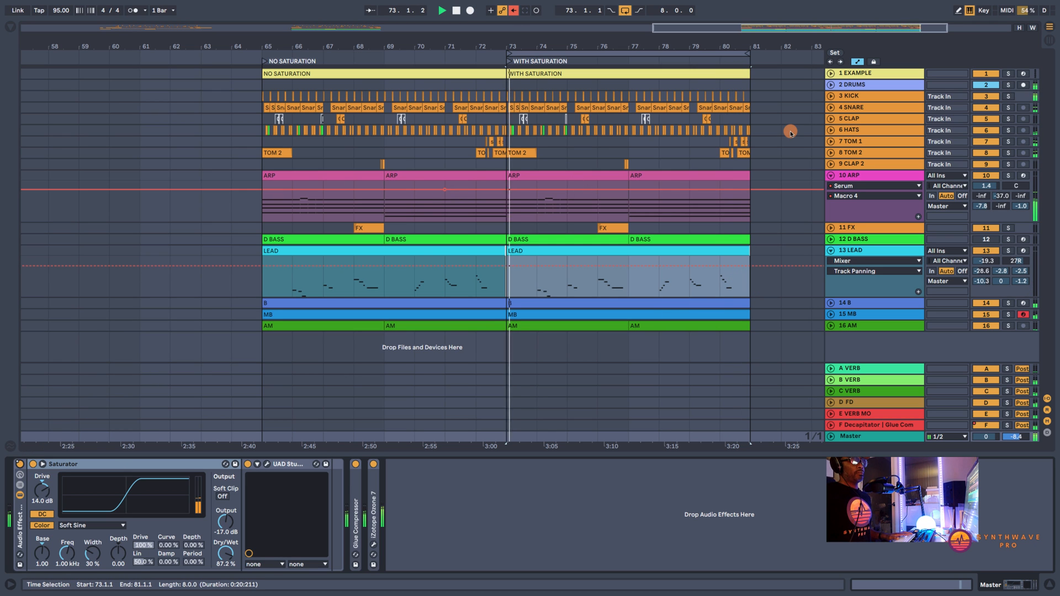
key("space")
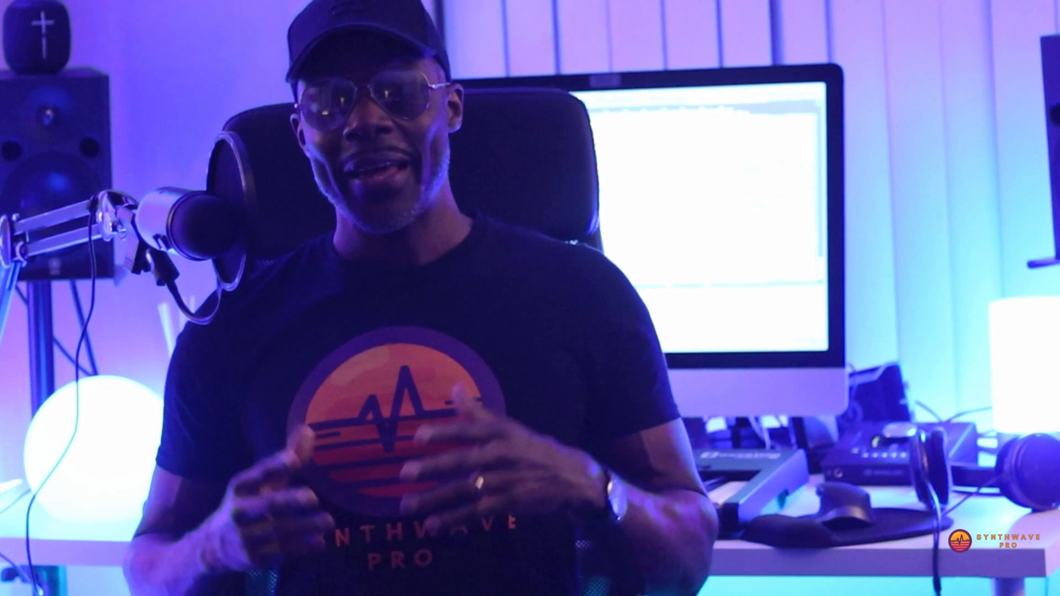